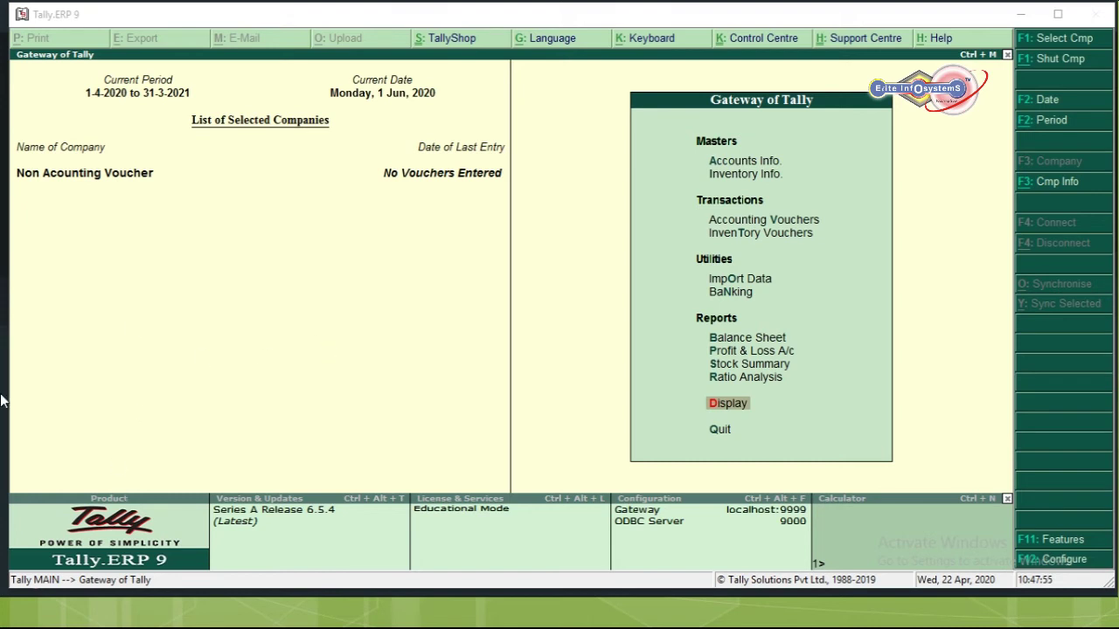
- Open accounting voucher creation and start a new Payment voucher
left_click(830, 199)
key("Down")
key("Down")
key("Down")
key("Down")
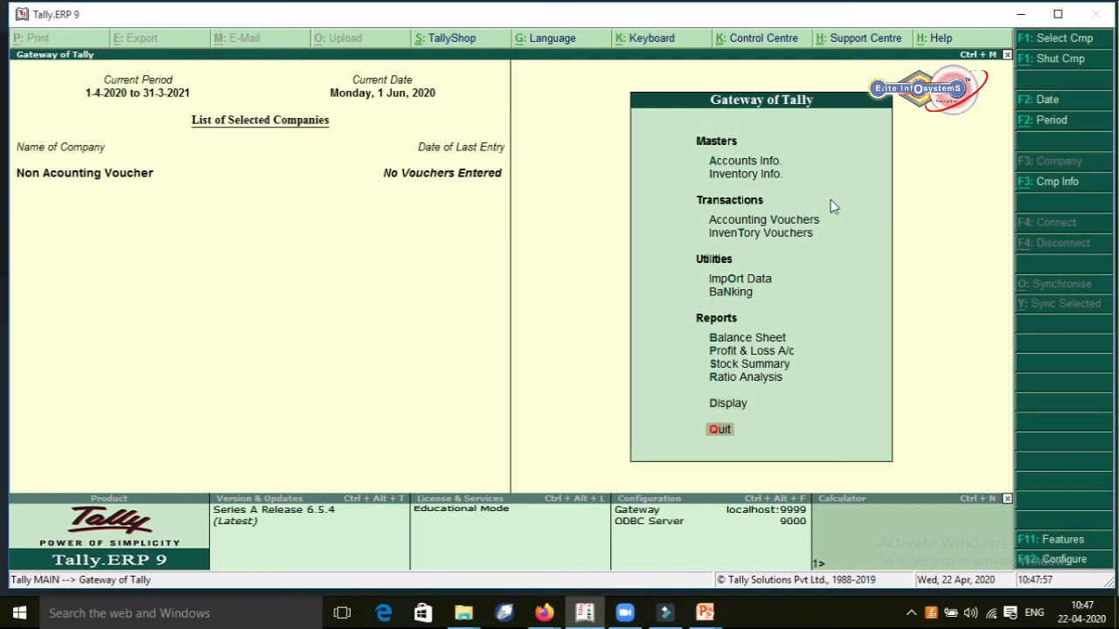
key("Return")
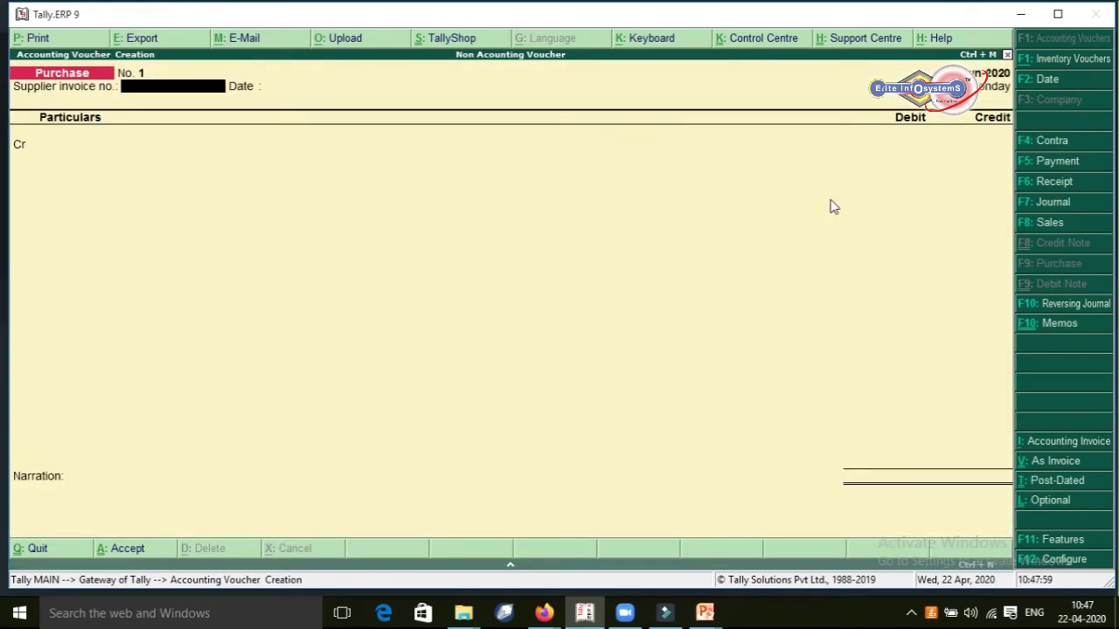
key("F5")
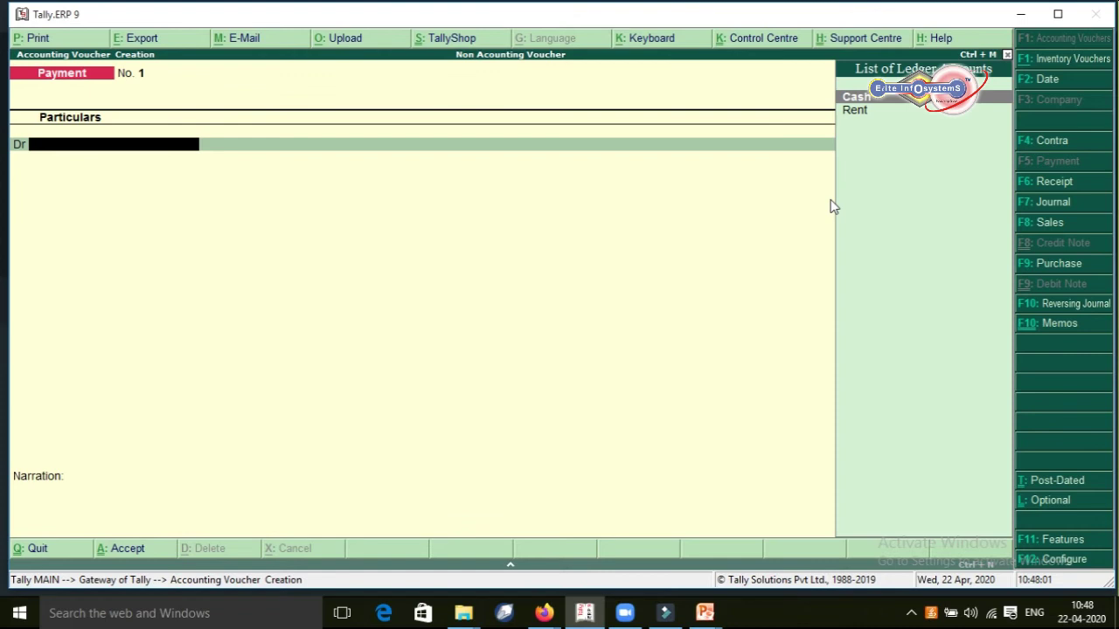
- Debit the Rent ledger 5000 and credit the same amount to Cash in the payment voucher
key("Return")
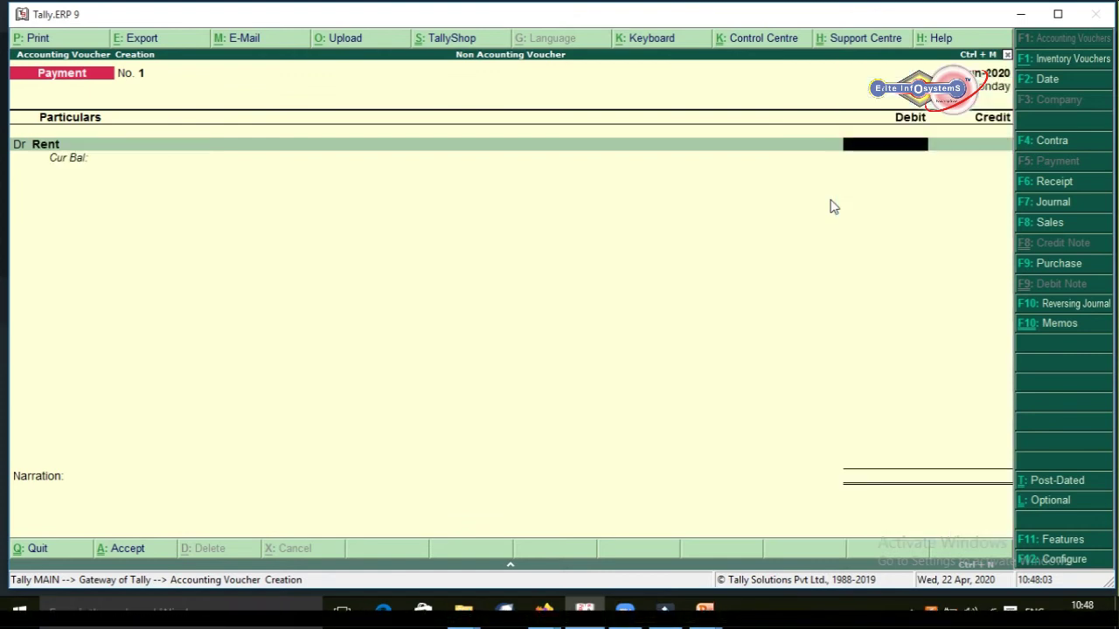
type("5000")
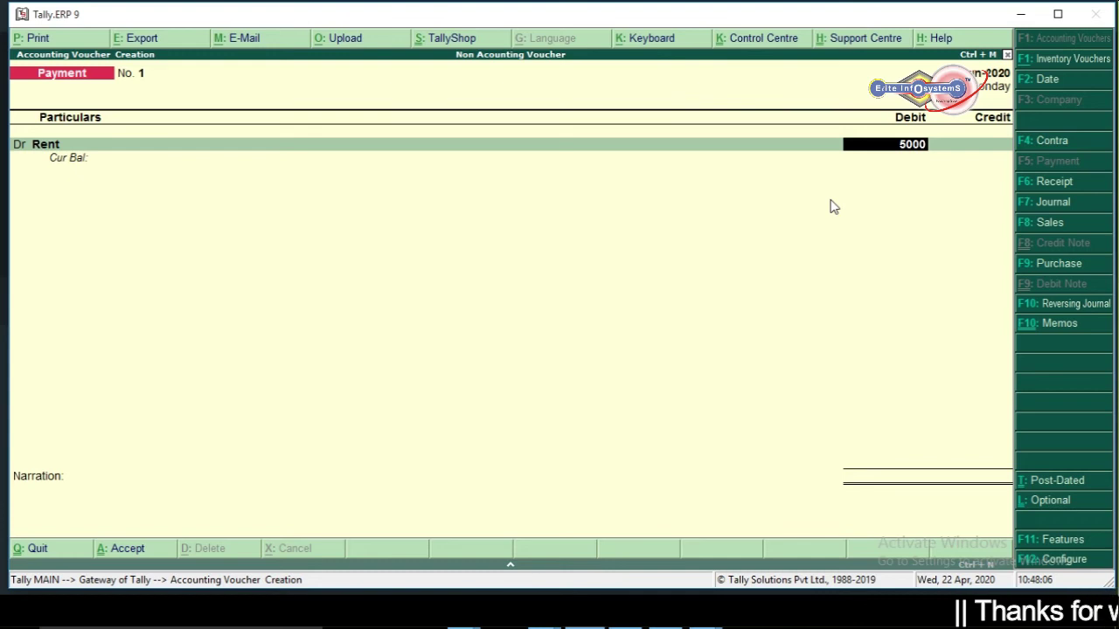
key("Return")
key("Return")
key("Return")
key("Return")
key("Return")
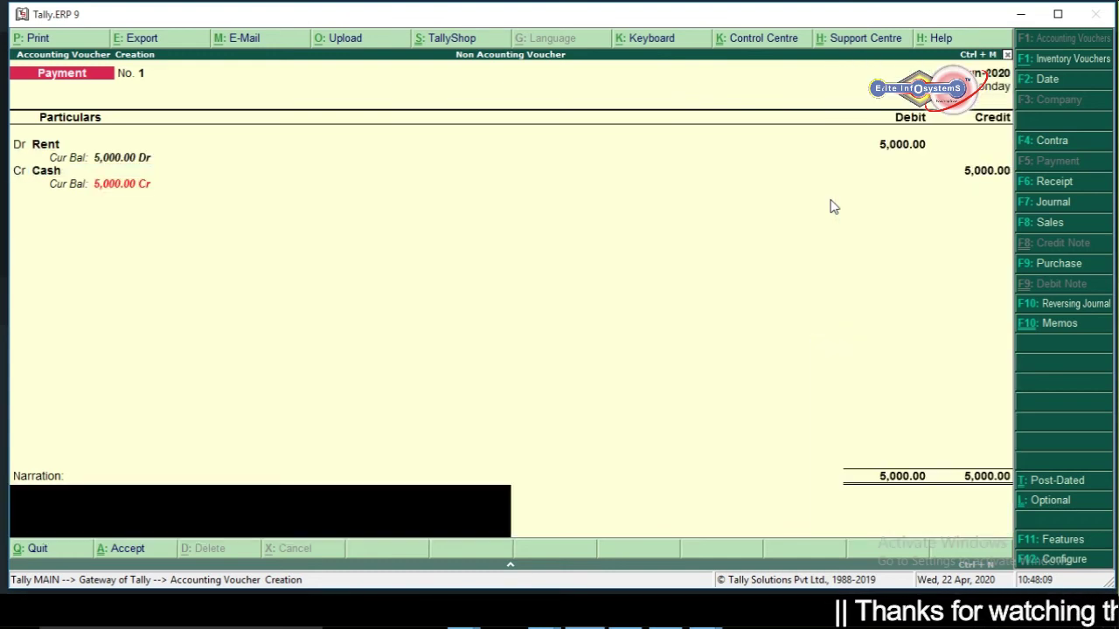
- Change the voucher date to 1-4, leave the narration empty and save the payment voucher
key("F2")
type("1-4")
key("Return")
key("Return")
key("Return")
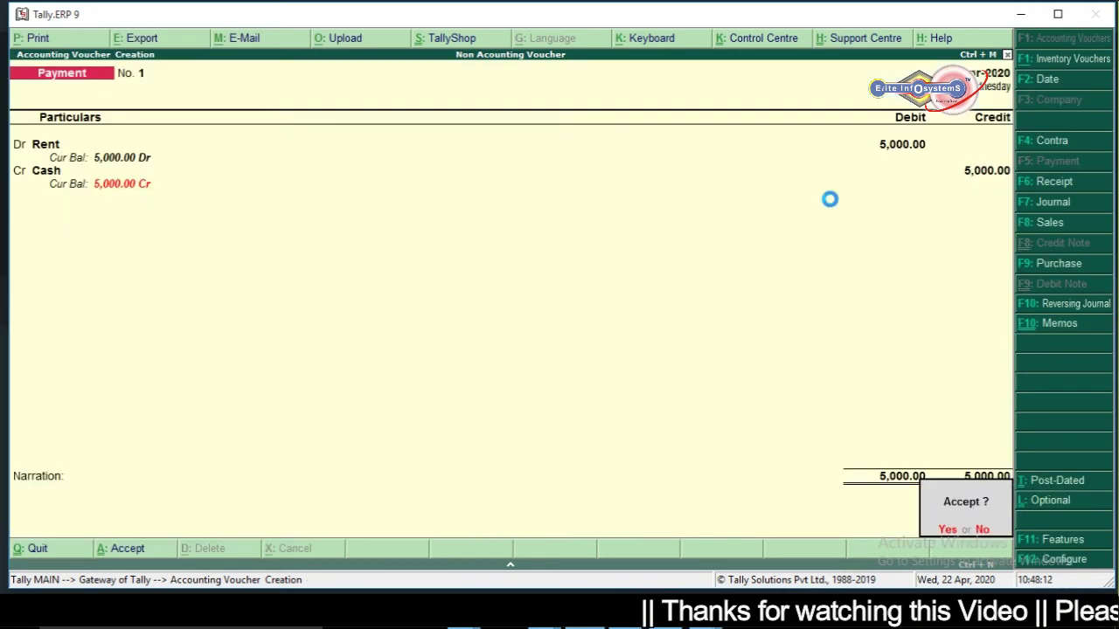
key("Return")
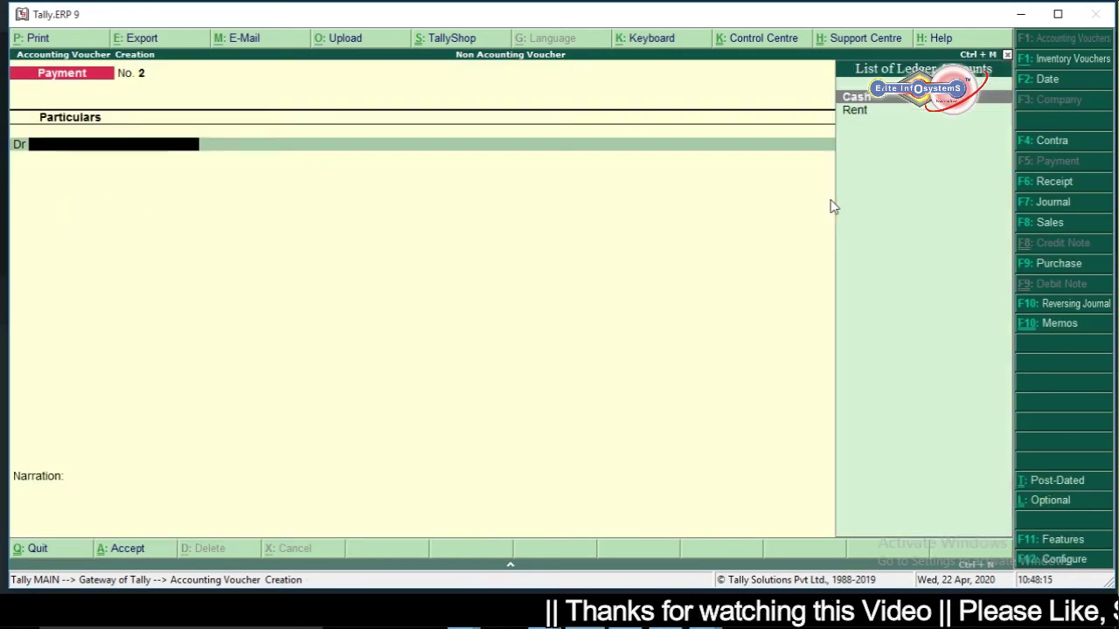
- Record a second rent payment voucher dated 1-5, debiting Rent 5000 and crediting Cash
key("F2")
type("1-5")
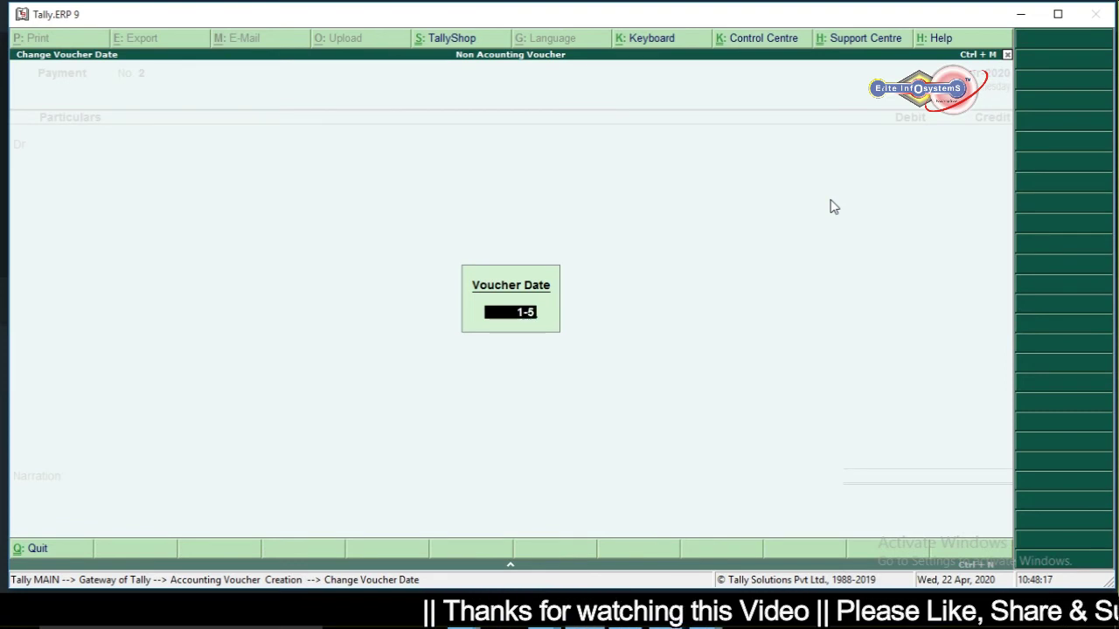
key("Return")
type("R")
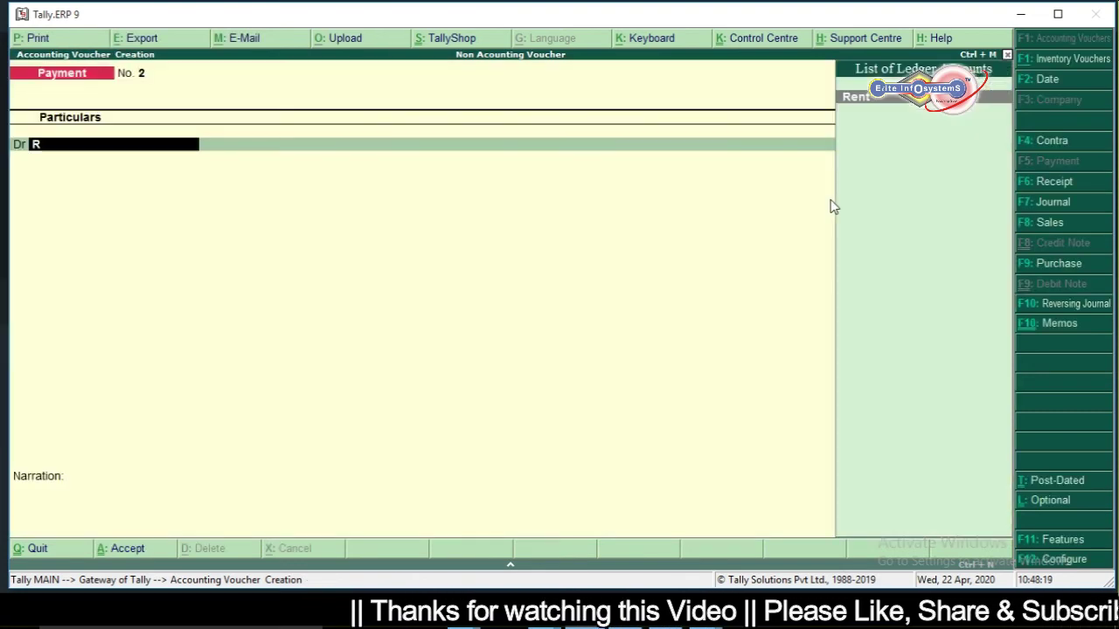
key("Return")
type("5000")
key("Return")
key("Return")
key("Return")
key("Return")
key("Return")
key("Return")
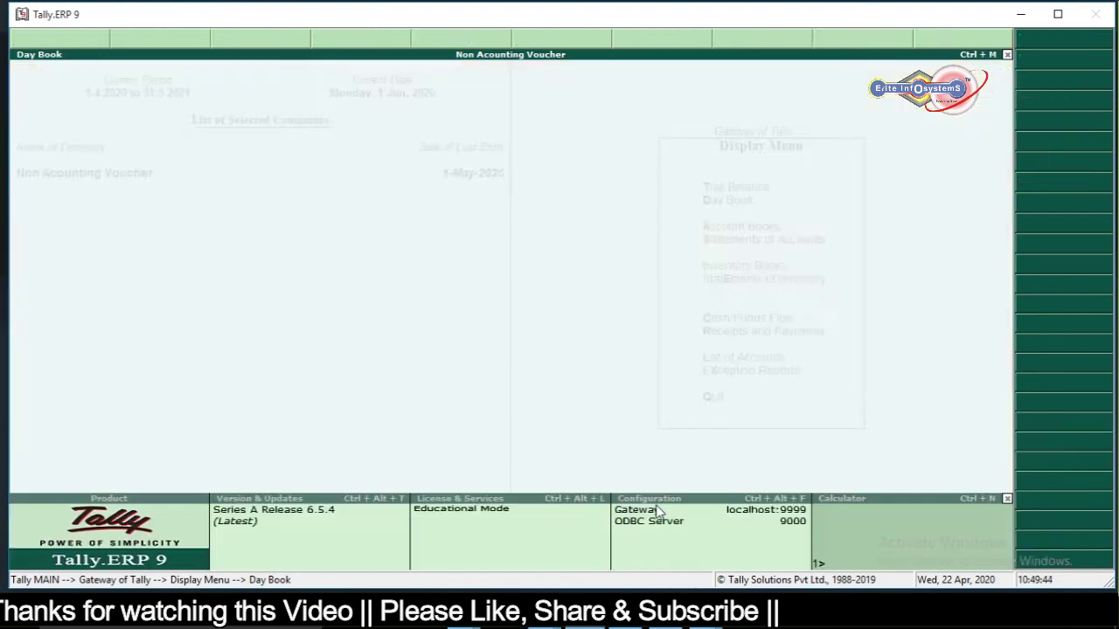
- Leave the Day Book and record a third payment voucher of 5000 for Rent, paid from Cash, on the current date
key("Escape")
key("Escape")
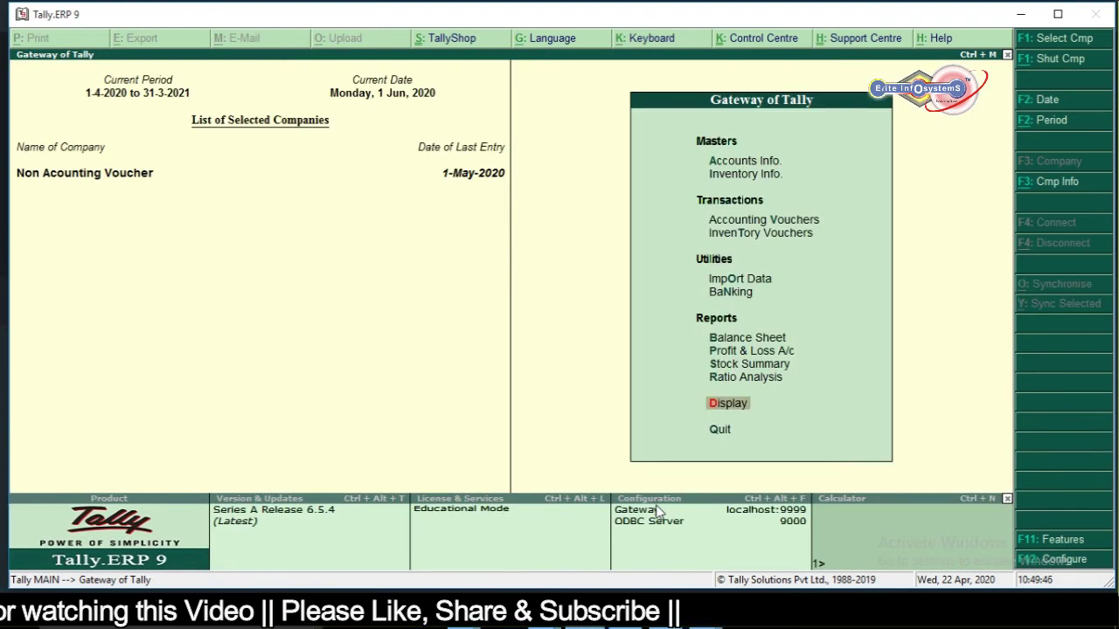
type("vr")
key("Return")
type("5000")
key("Return")
key("Return")
key("Return")
key("Return")
key("Return")
key("Return")
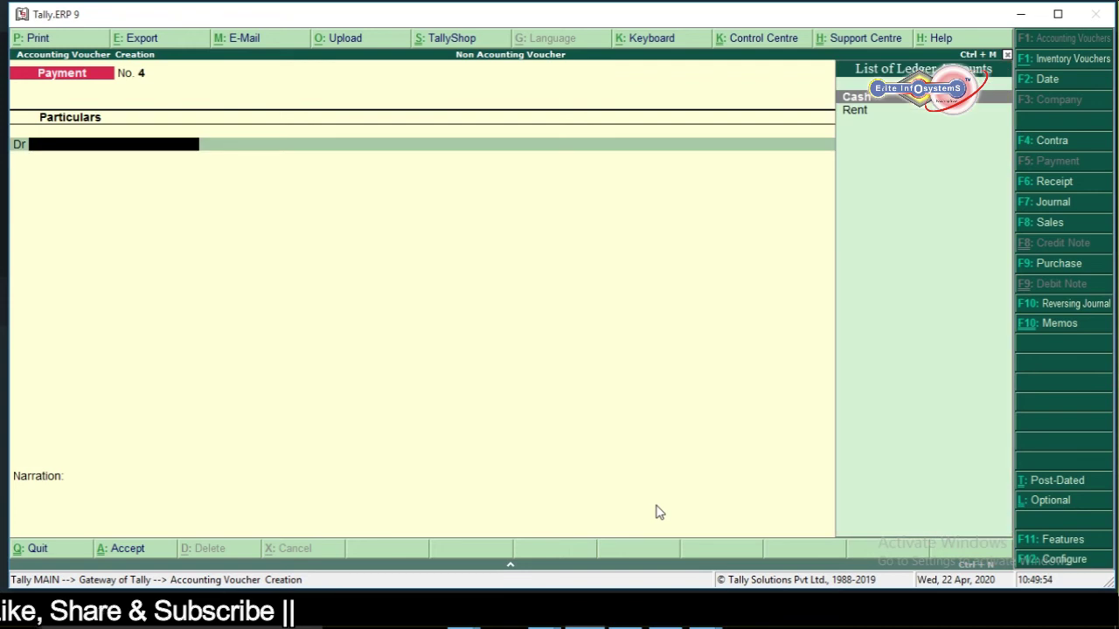
- Leave the blank payment voucher and view the Cash/Bank summary among the account books
key("Escape")
key("Escape")
key("n")
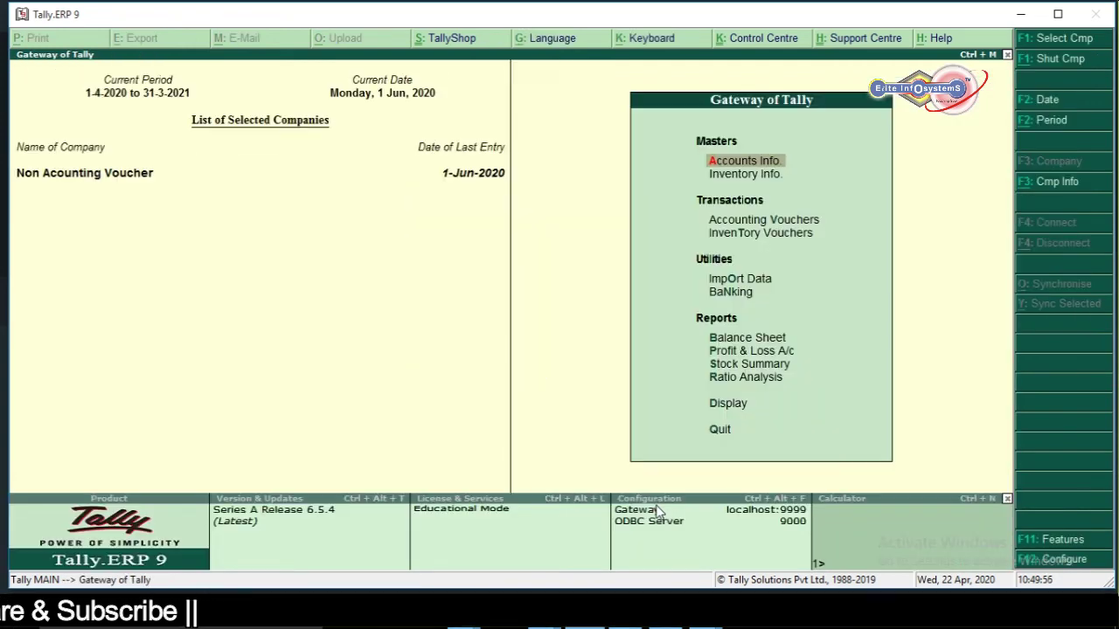
key("d")
key("a")
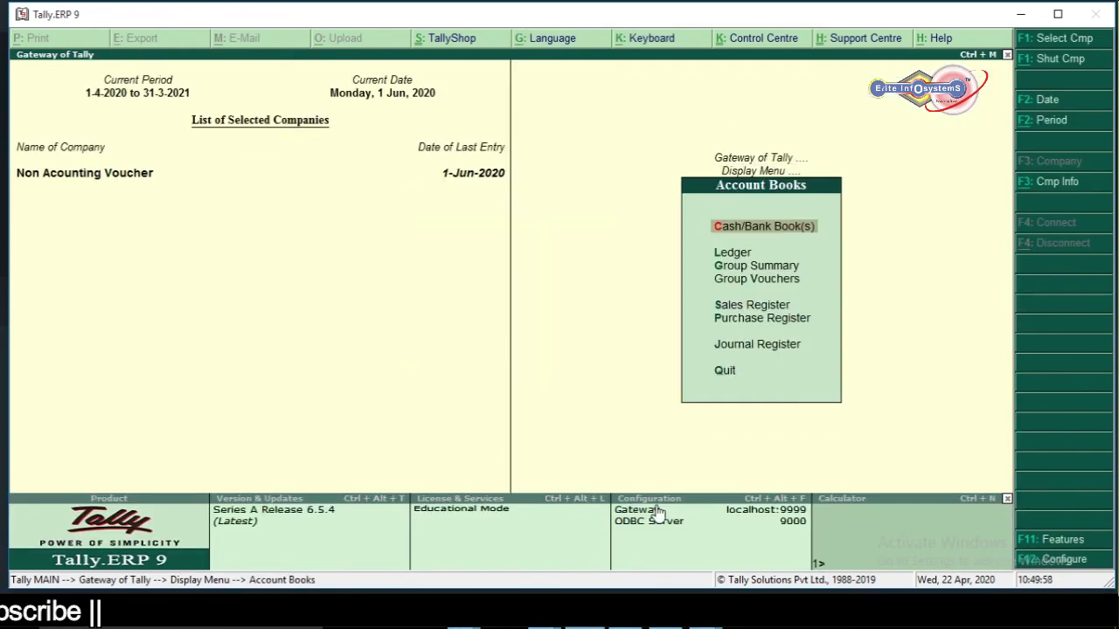
key("c")
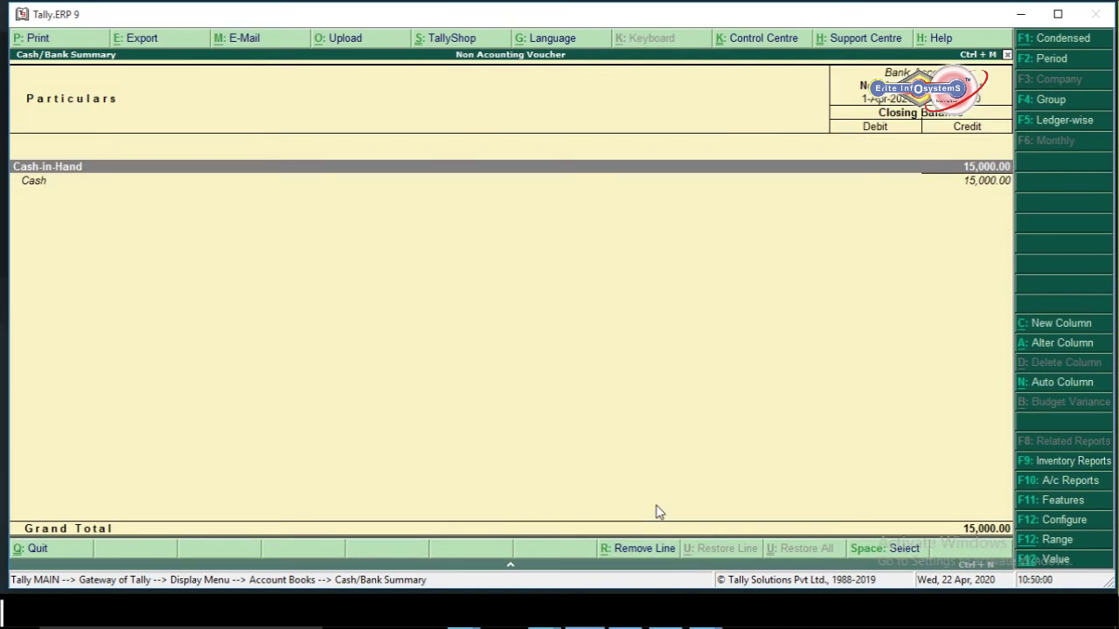
- Display the Rent ledger's vouchers for the period from 1-4-2020 to 1-6-2020
key("Escape")
key("Down")
key("Return")
type("r")
key("Return")
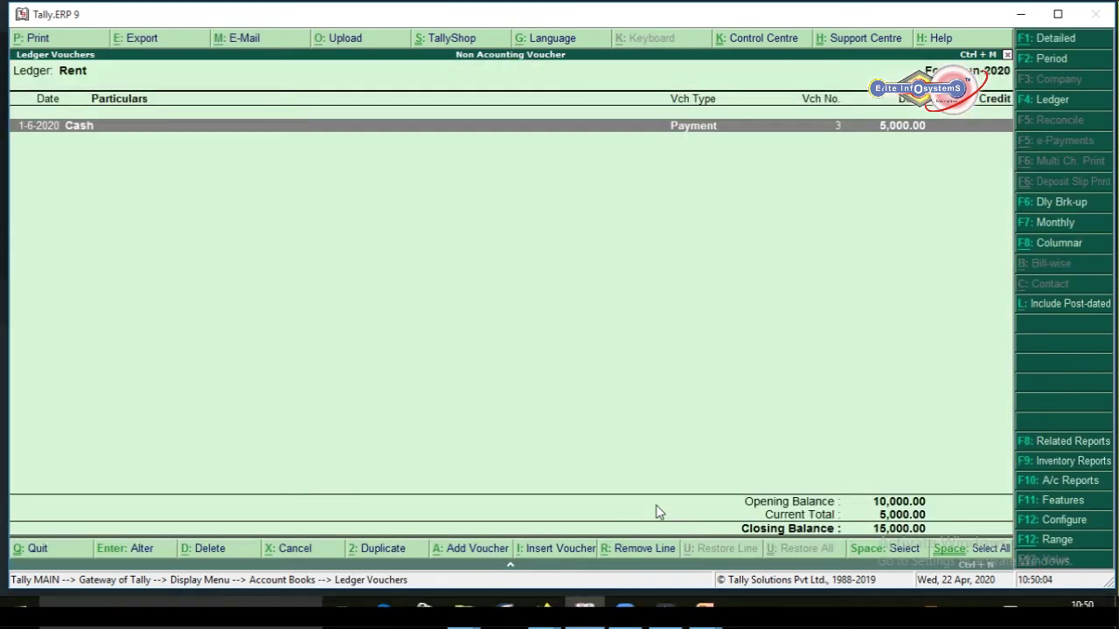
key("F2")
key("Return")
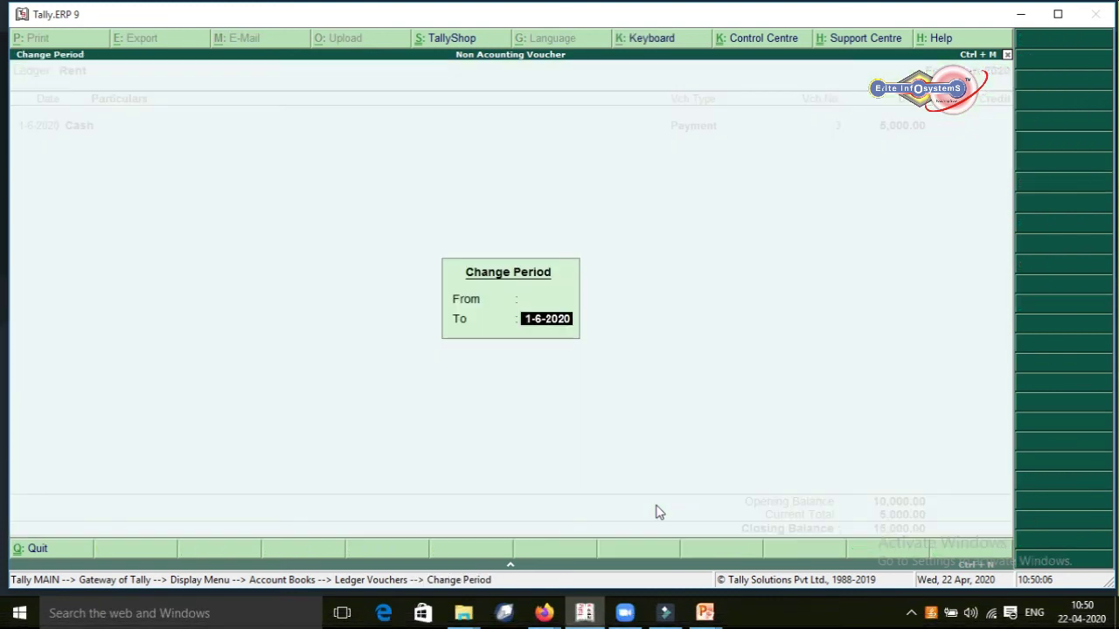
key("Return")
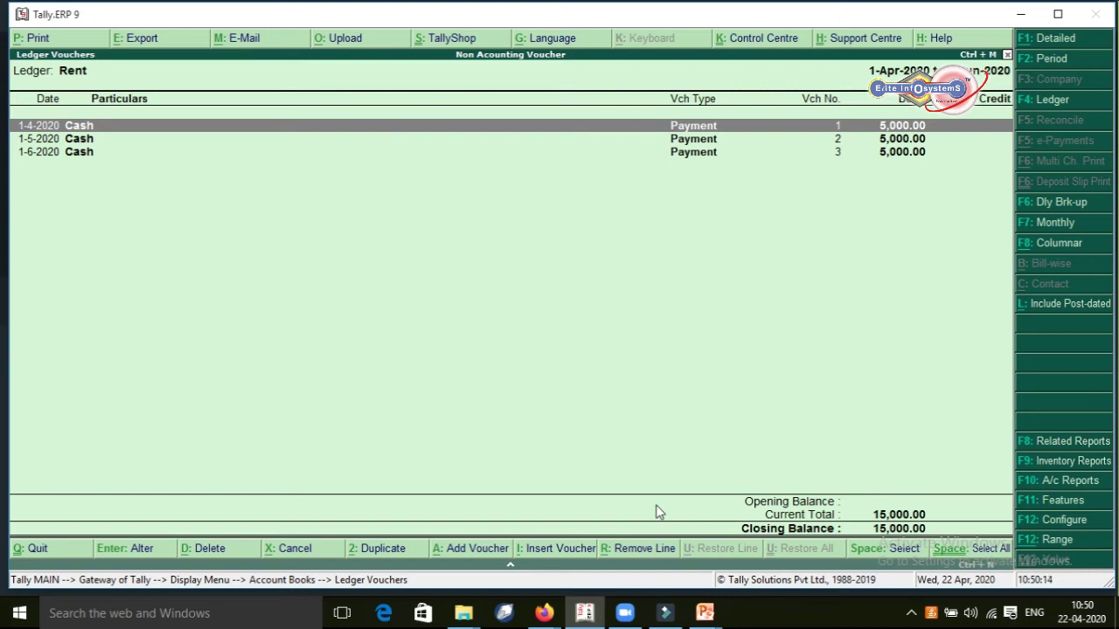
- Exit the Rent ledger report to the main gateway and open accounting voucher creation
key("Escape")
key("Escape")
key("Escape")
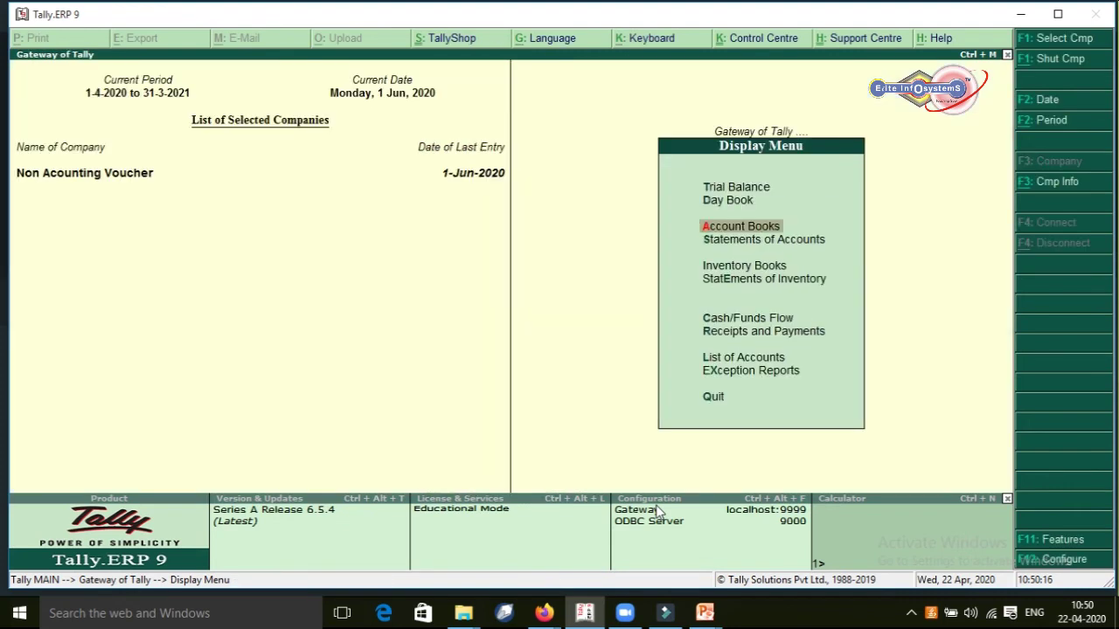
key("Escape")
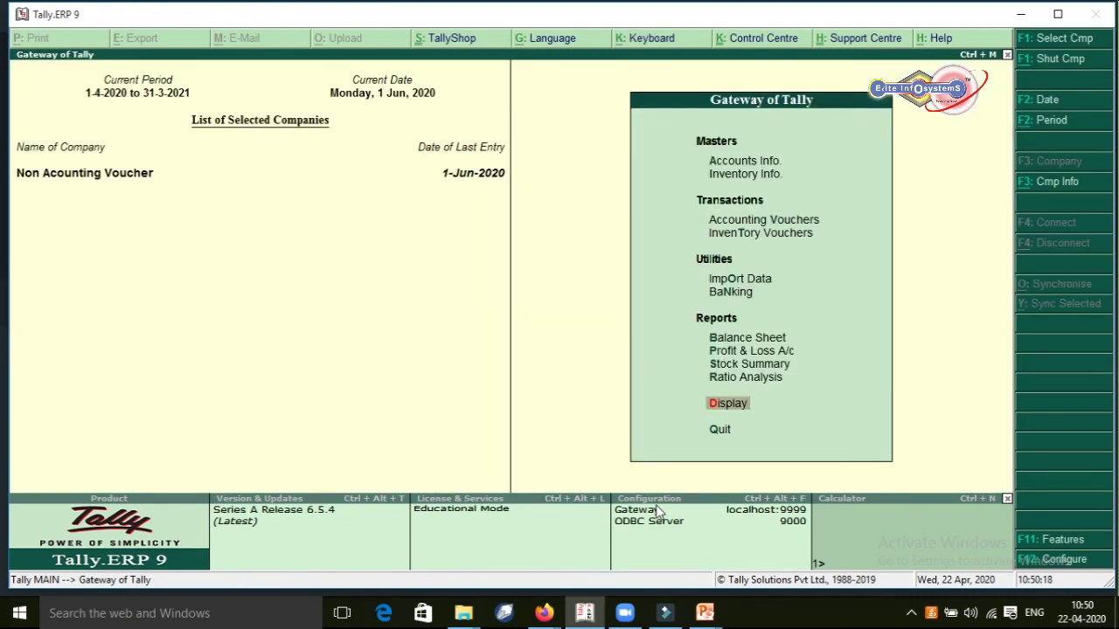
key("v")
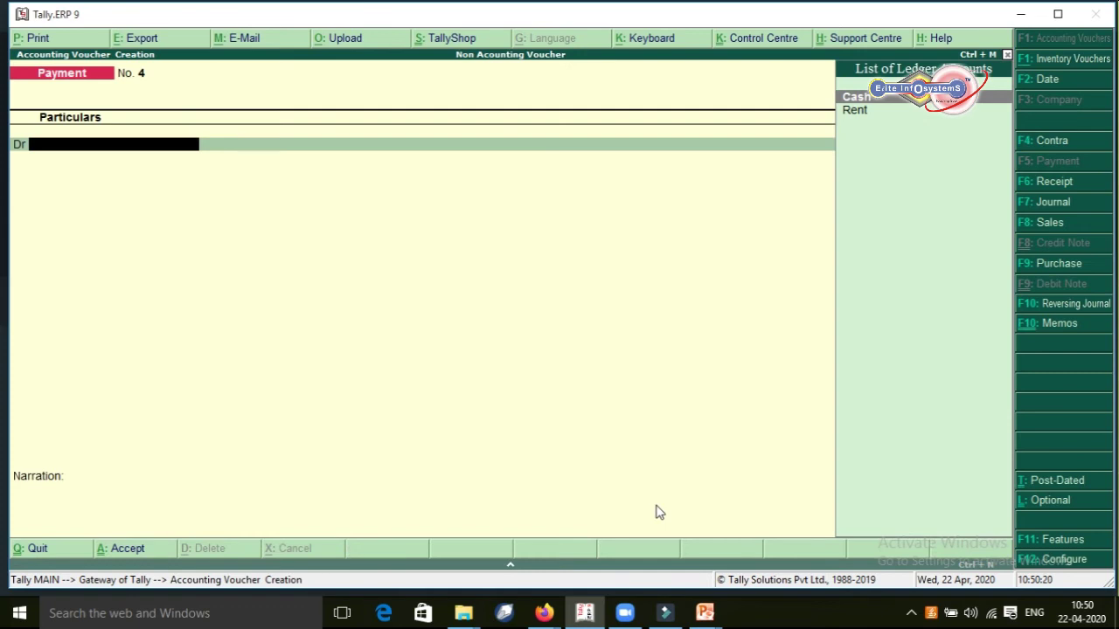
- Set the use of reversing journals and optional vouchers to Yes in the company's accounting features and save them
key("F11")
key("Return")
key("Return")
key("Return")
key("Return")
key("Return")
key("Return")
key("Return")
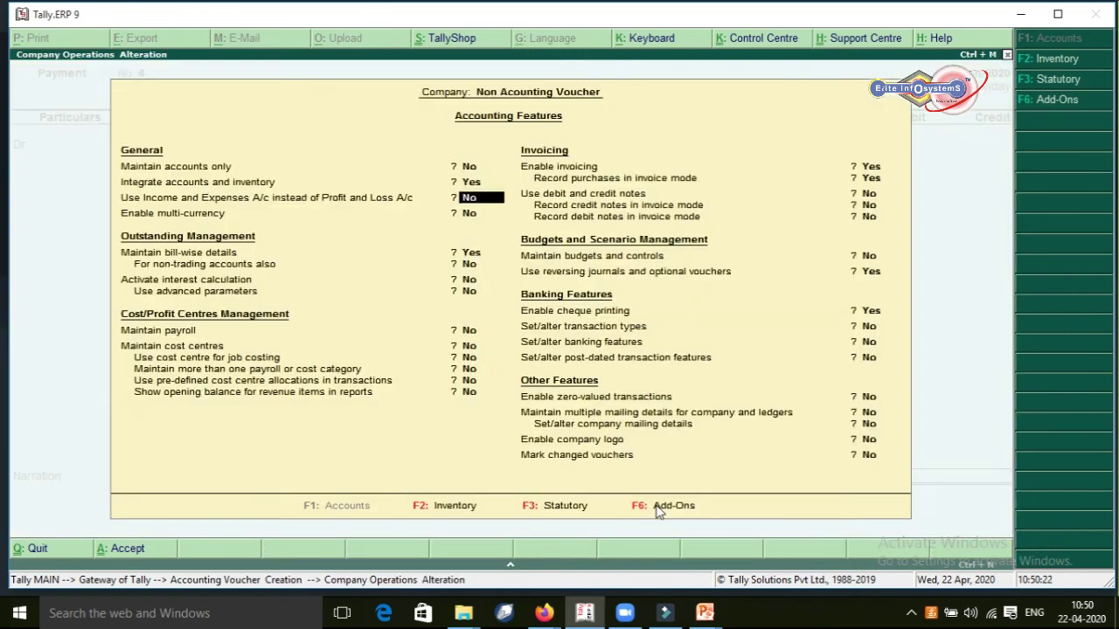
key("Return")
key("Return")
key("Return")
key("Return")
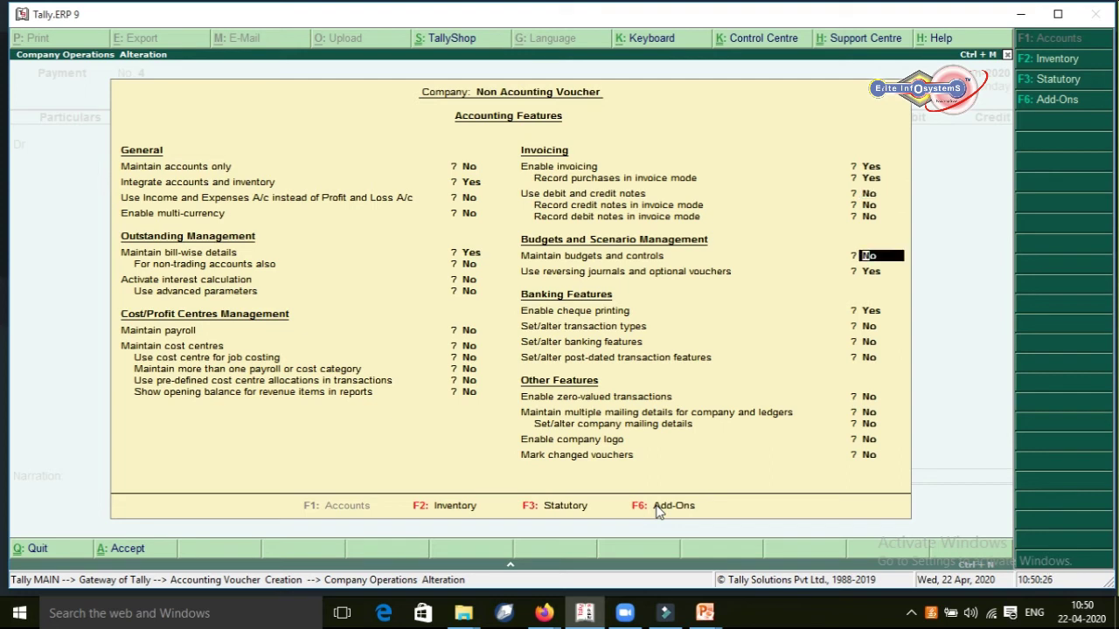
key("Return")
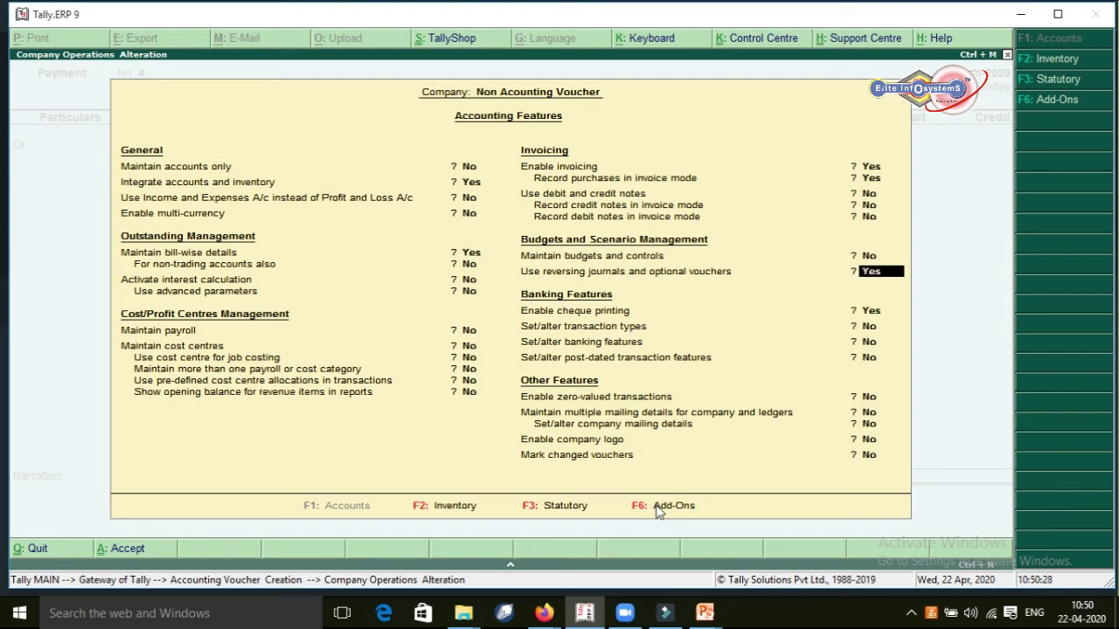
type("y")
key("Return")
left_click(656, 506)
key("ctrl+a")
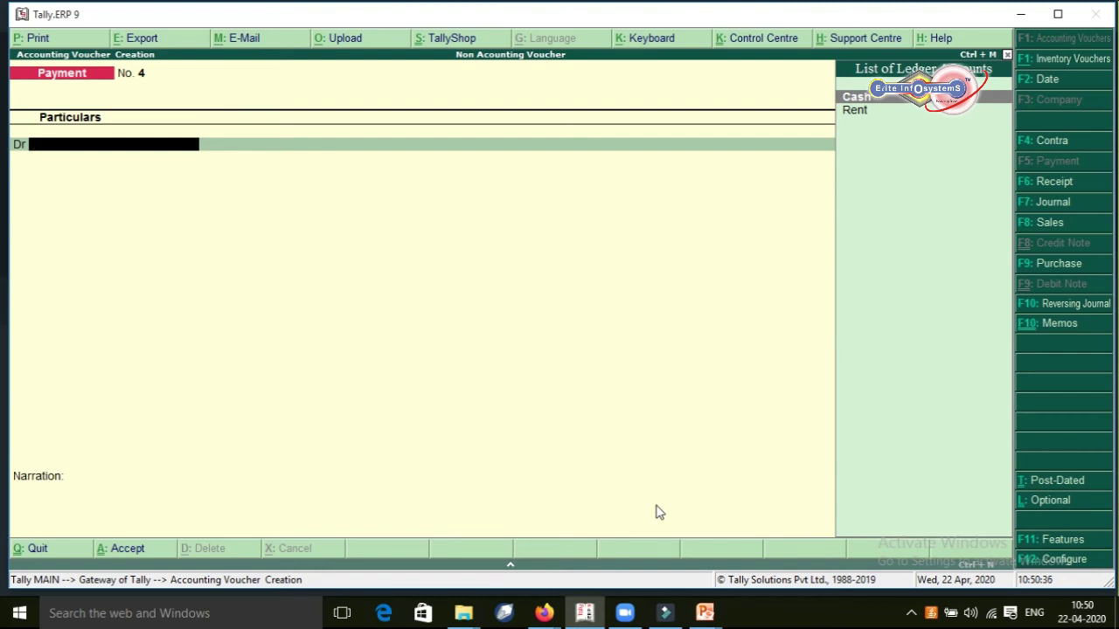
- Record a Reversing Journal applicable up to 1-Jun-2020, debiting Rent 5000 and crediting Cash 5000
key("F10")
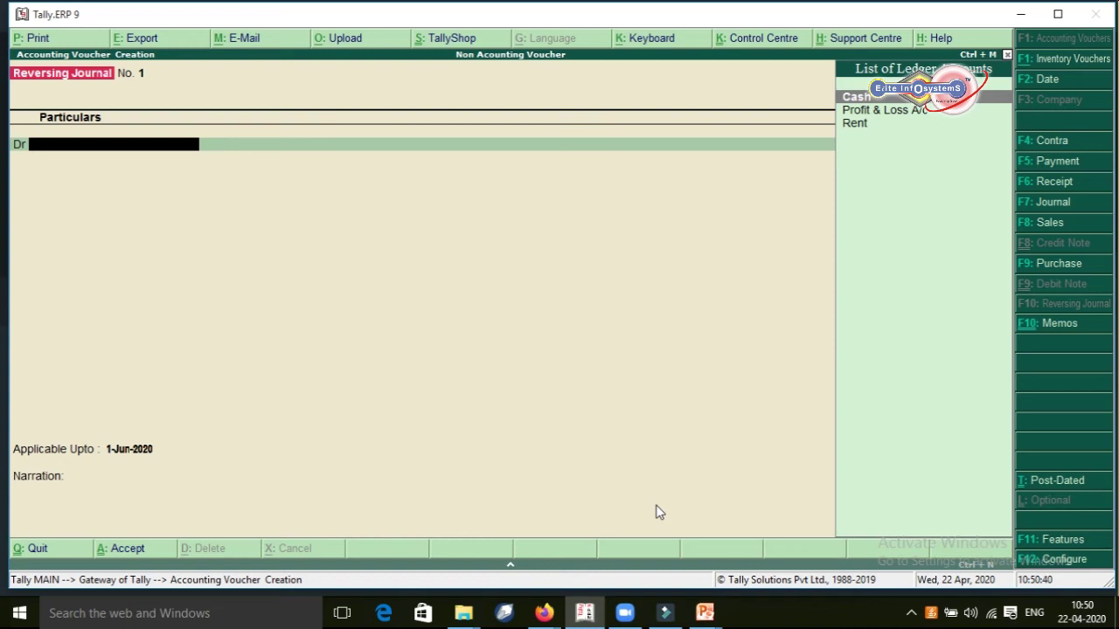
type("Re")
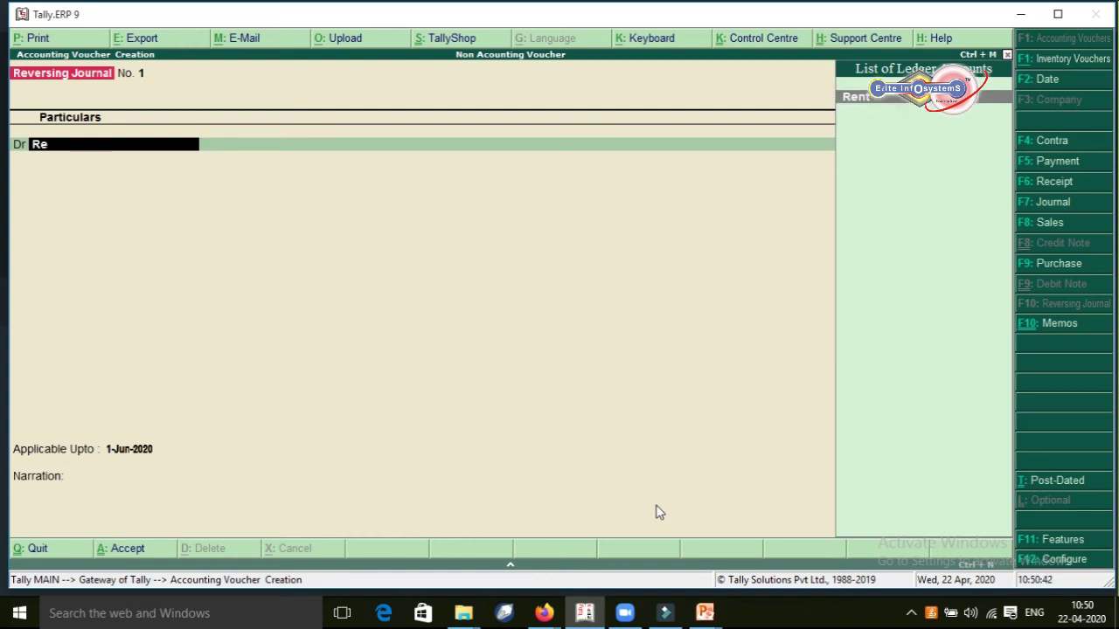
key("Return")
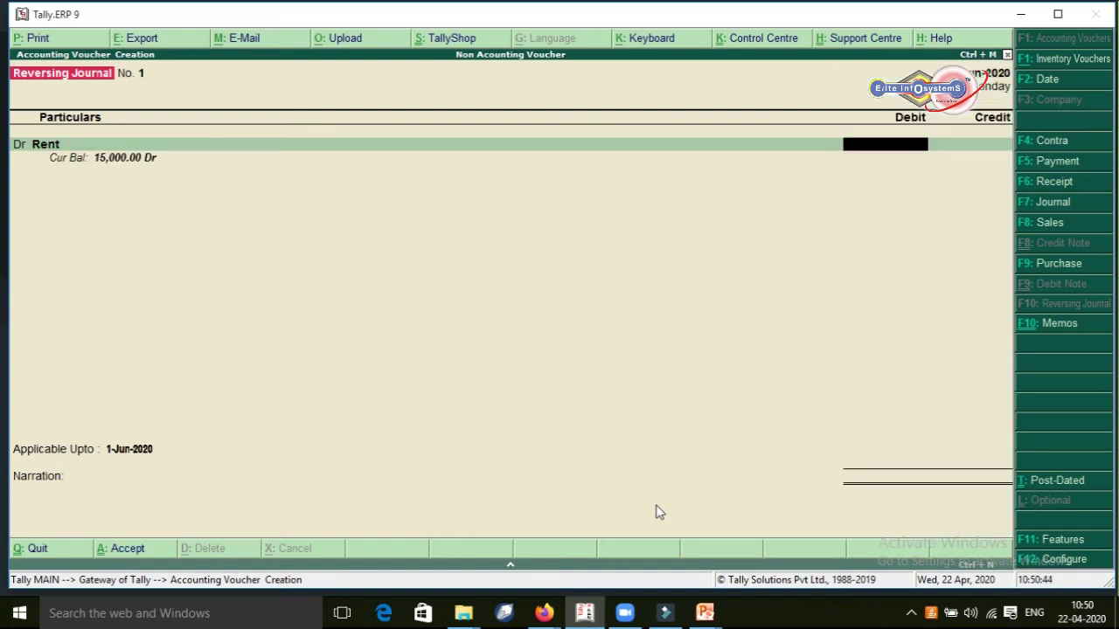
type("5000")
key("Return")
type("Cas")
key("Return")
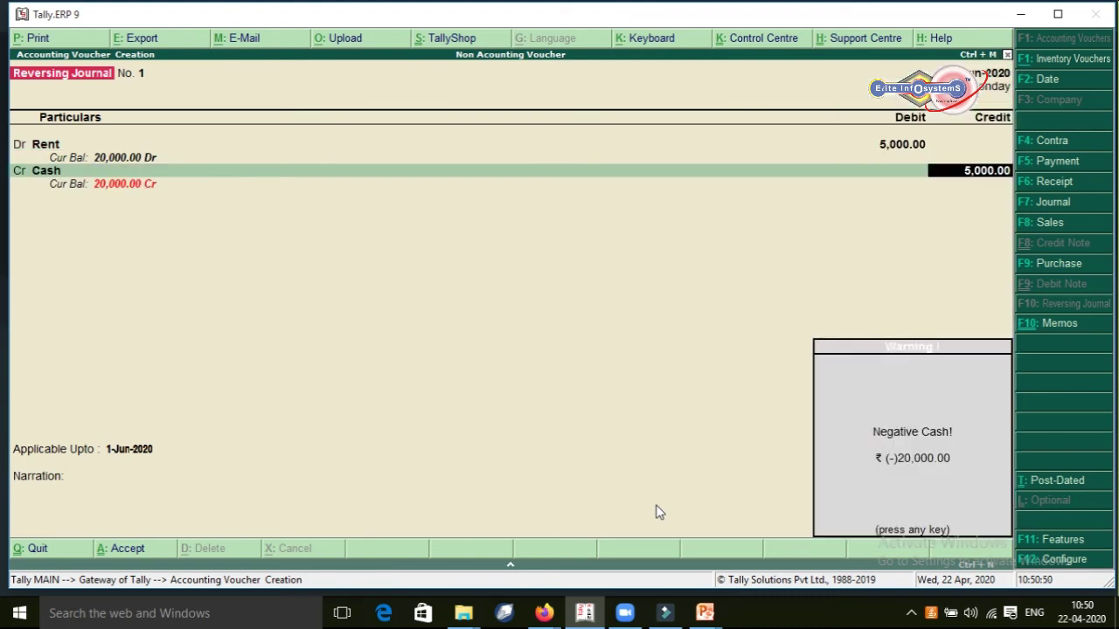
key("Return")
key("Return")
key("Return")
key("Return")
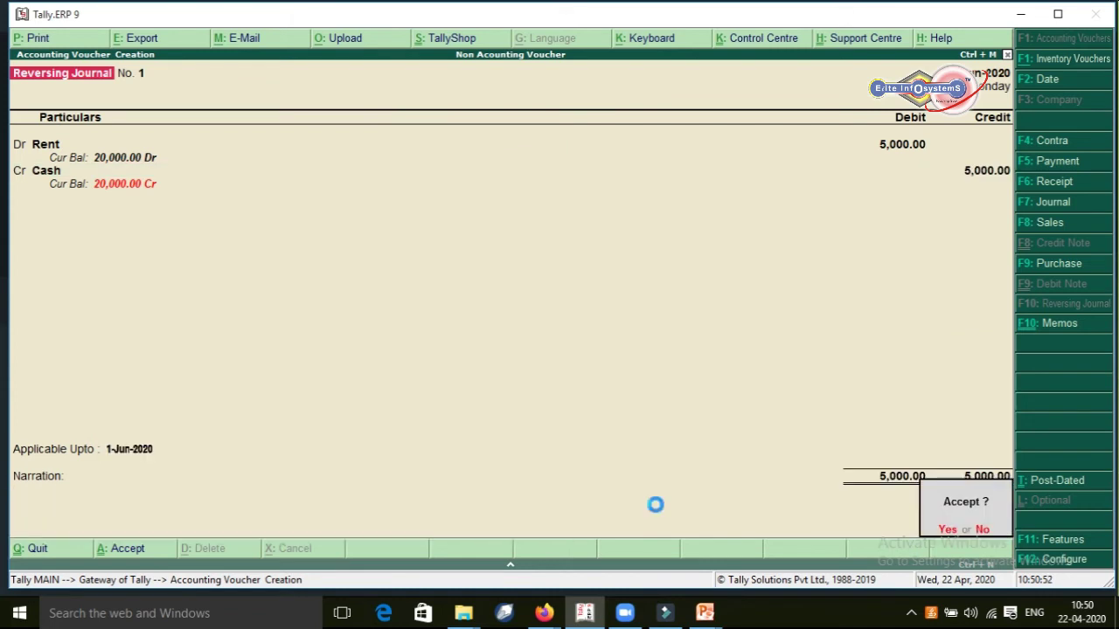
key("Return")
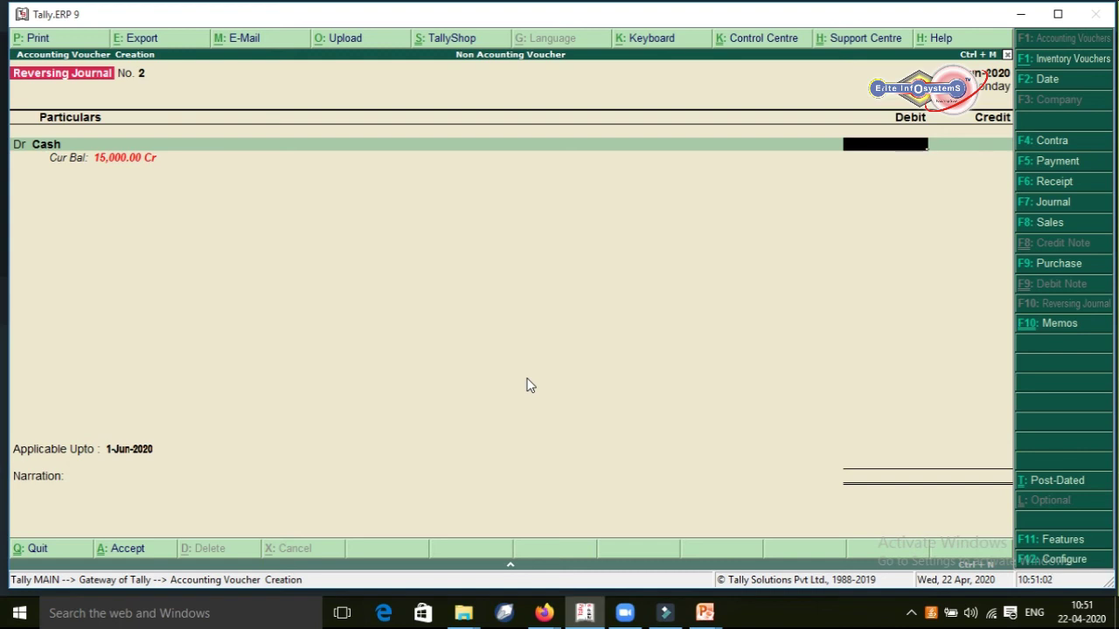
- Abandon the next reversing journal entry and check the vouchers recorded in the Rent ledger
key("Escape")
key("y")
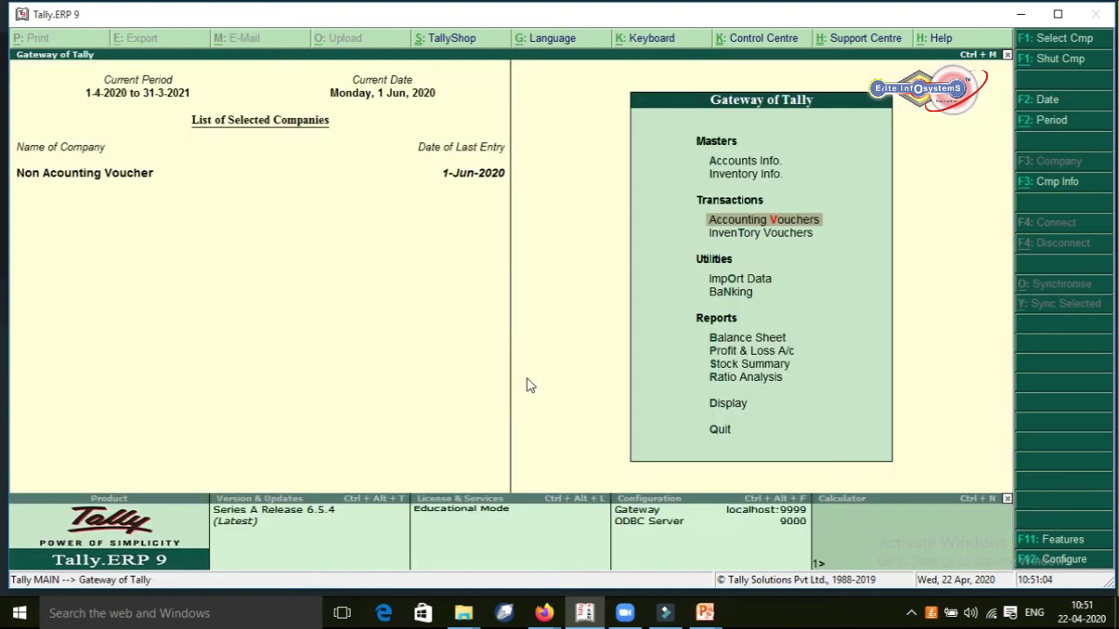
key("d")
key("Down")
key("Down")
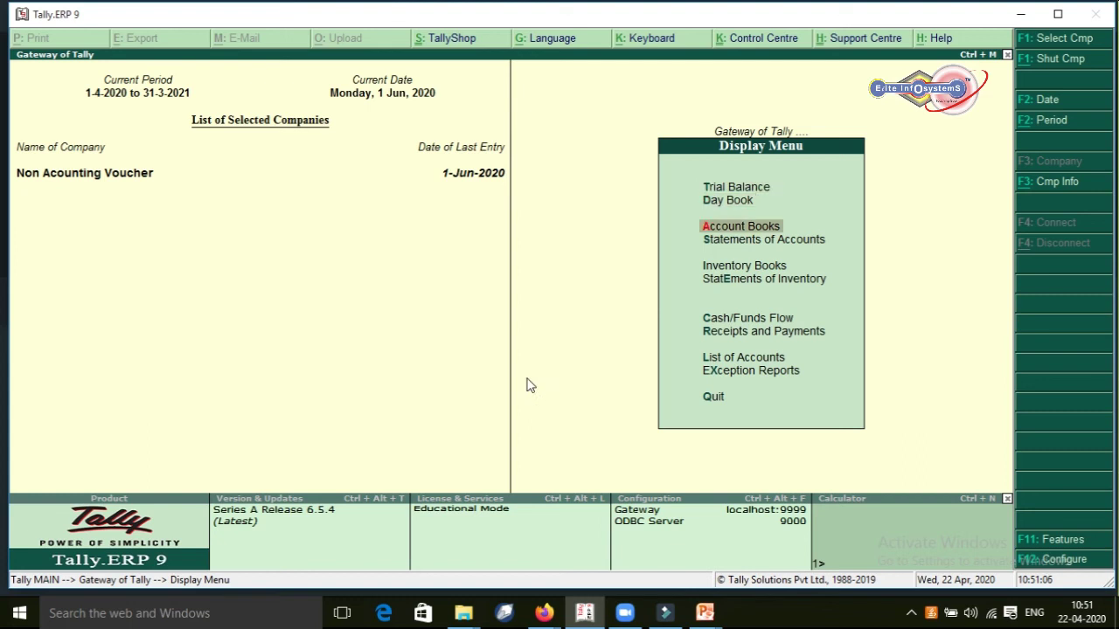
key("Return")
key("Down")
key("Return")
key("Down")
key("Down")
key("Return")
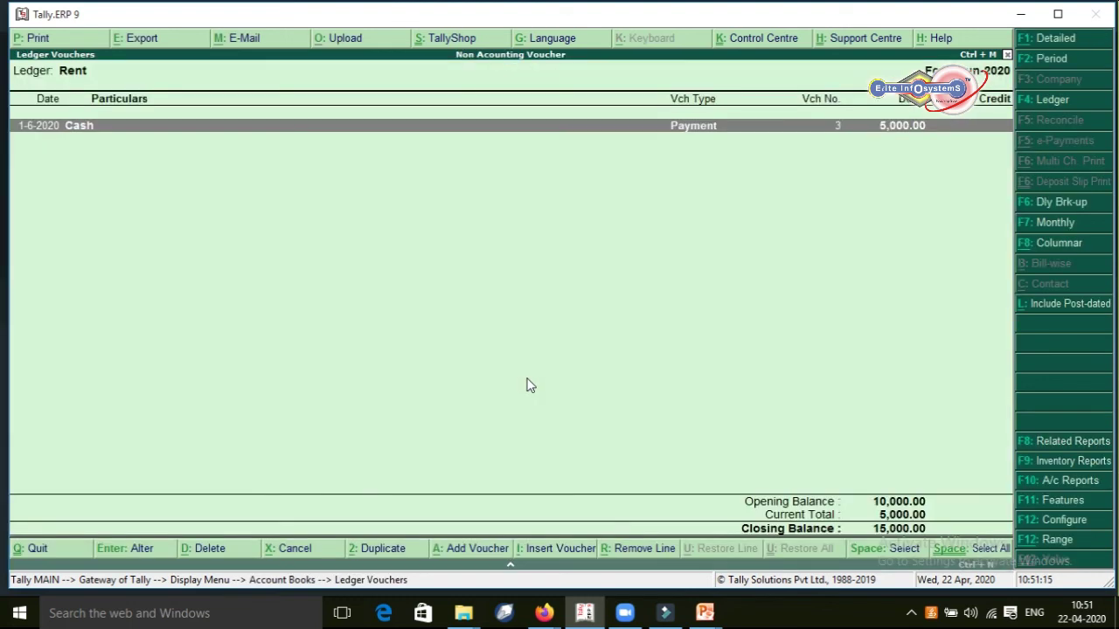
- Set the Rent ledger's report period from 1-4-2020 to 1-6-2020 and review its vouchers
key("F2")
type("1-4")
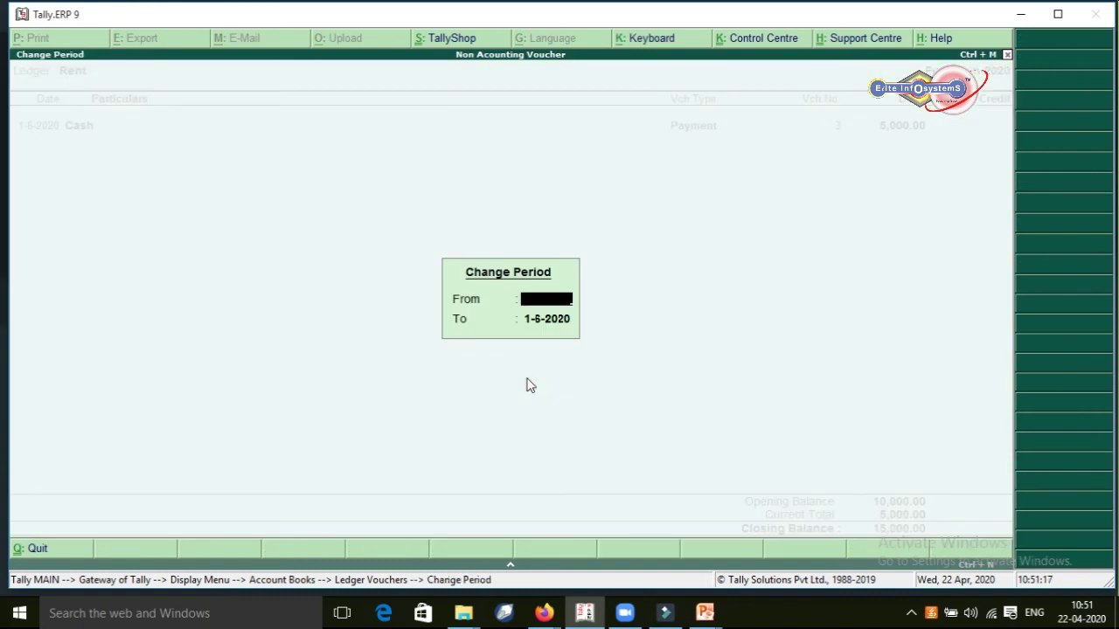
key("Return")
key("Return")
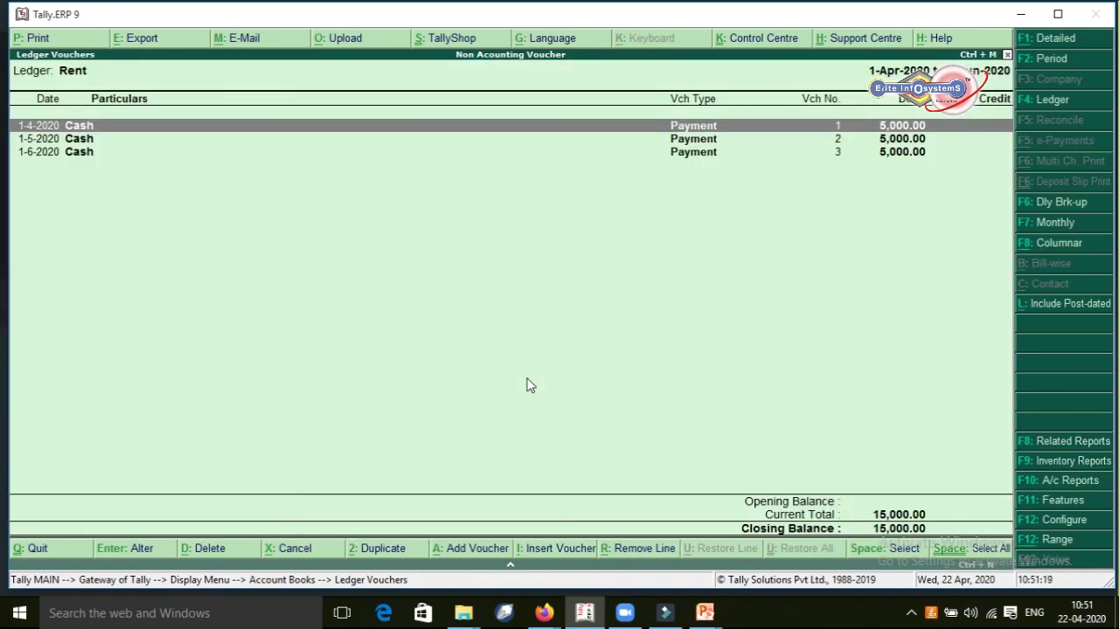
- Leave the Rent ledger and review the Day Book vouchers for the period 1-Apr-2020 to 1-Jun-2020
key("Escape")
key("Escape")
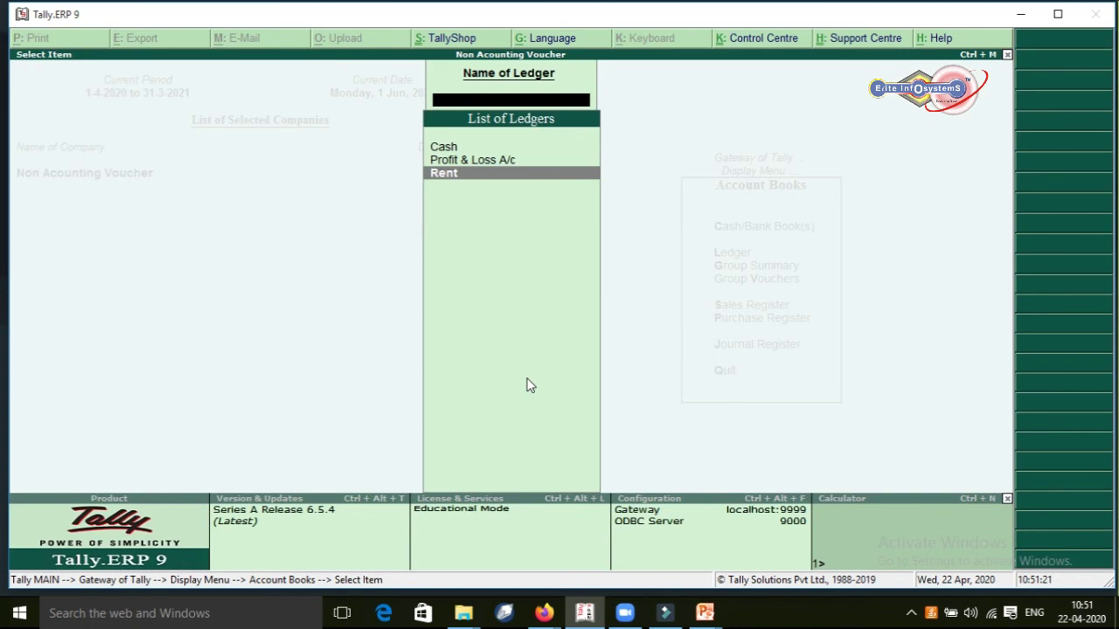
key("Escape")
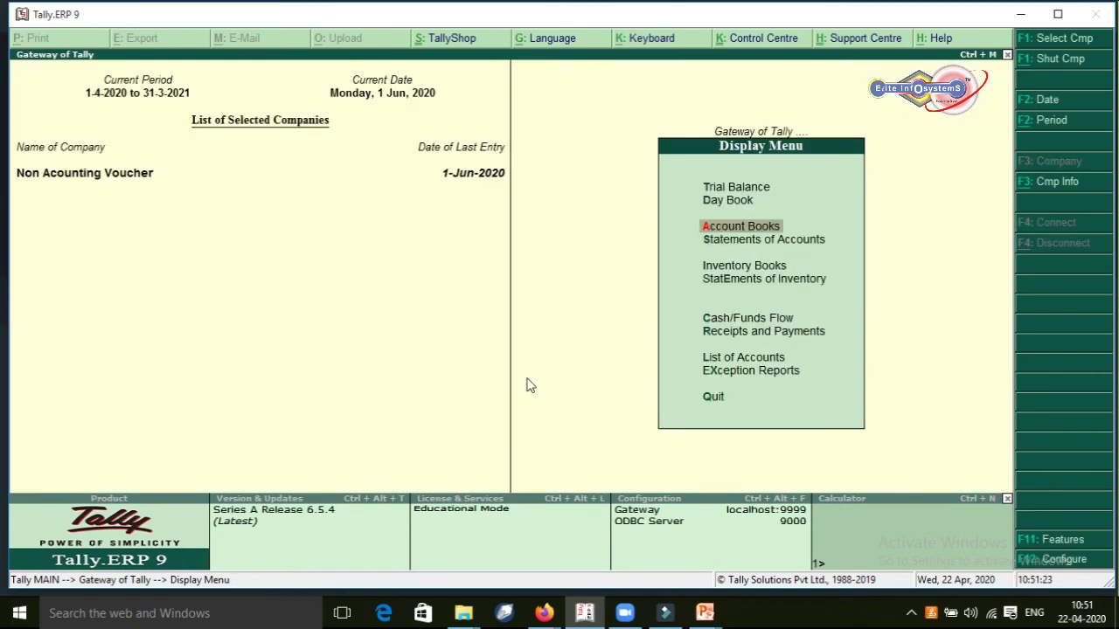
key("d")
key("F2")
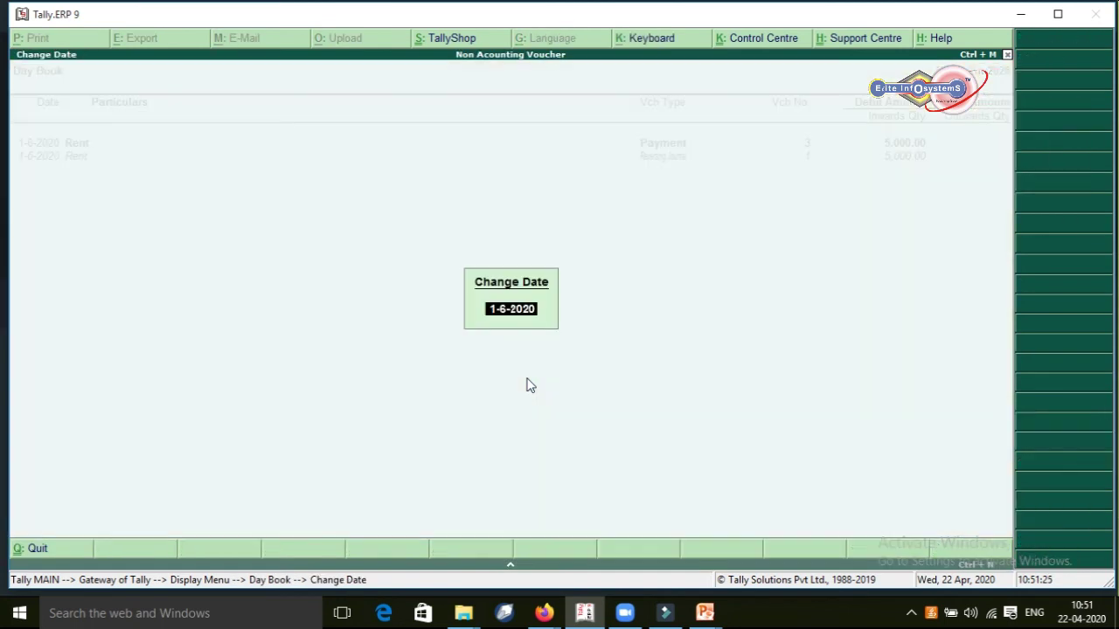
key("Escape")
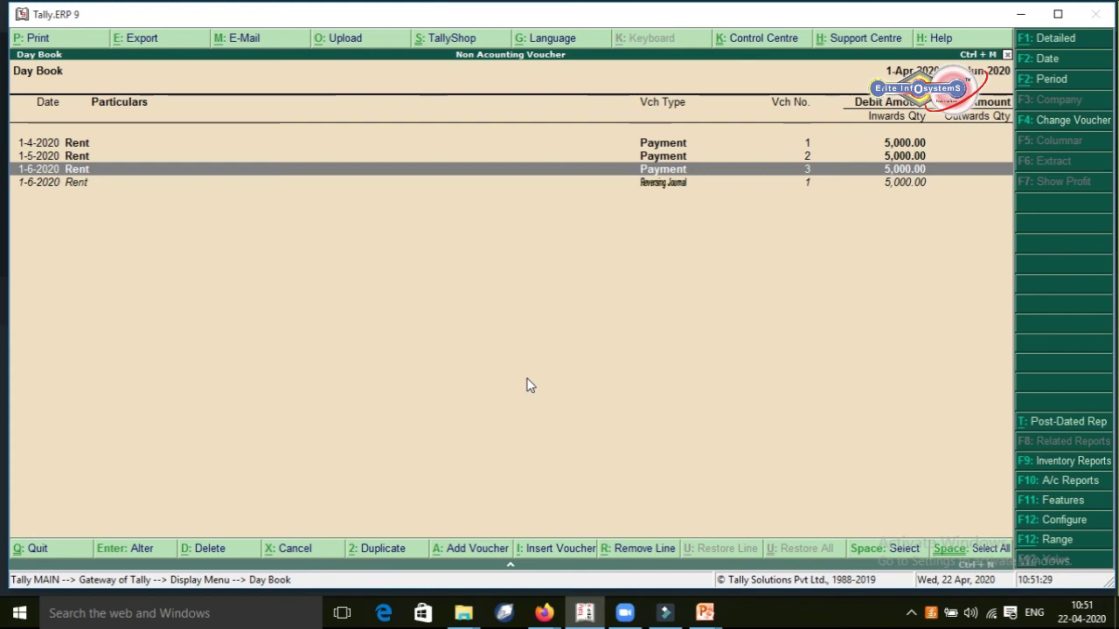
- Exit the Day Book to the main gateway and open accounting voucher creation
key("Escape")
key("Escape")
key("Escape")
key("Escape")
key("v")
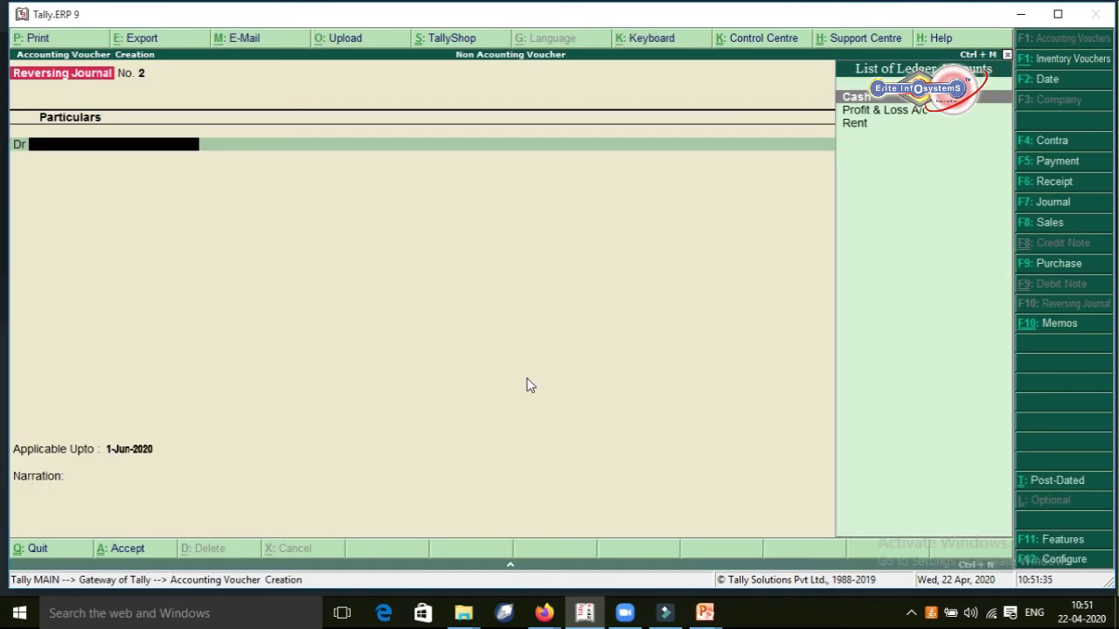
- Record a Memorandum voucher debiting Rent 5000 and crediting Cash 5000, leaving the narration blank
key("ctrl+F10")
key("Down")
key("Down")
key("Return")
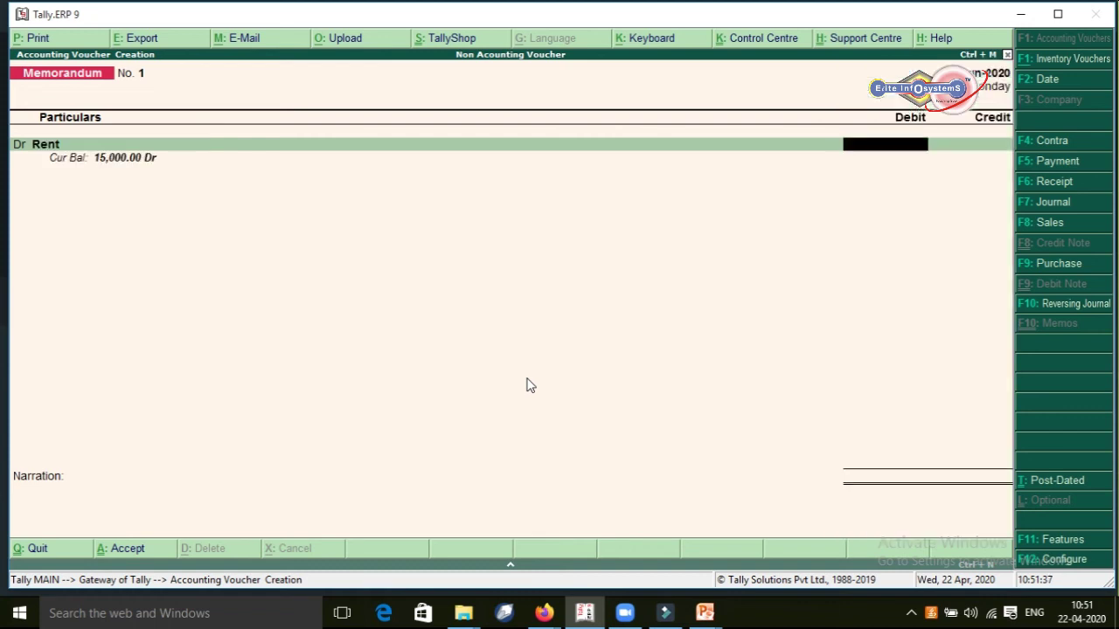
key("BackSpace")
type("5000")
key("Return")
key("Return")
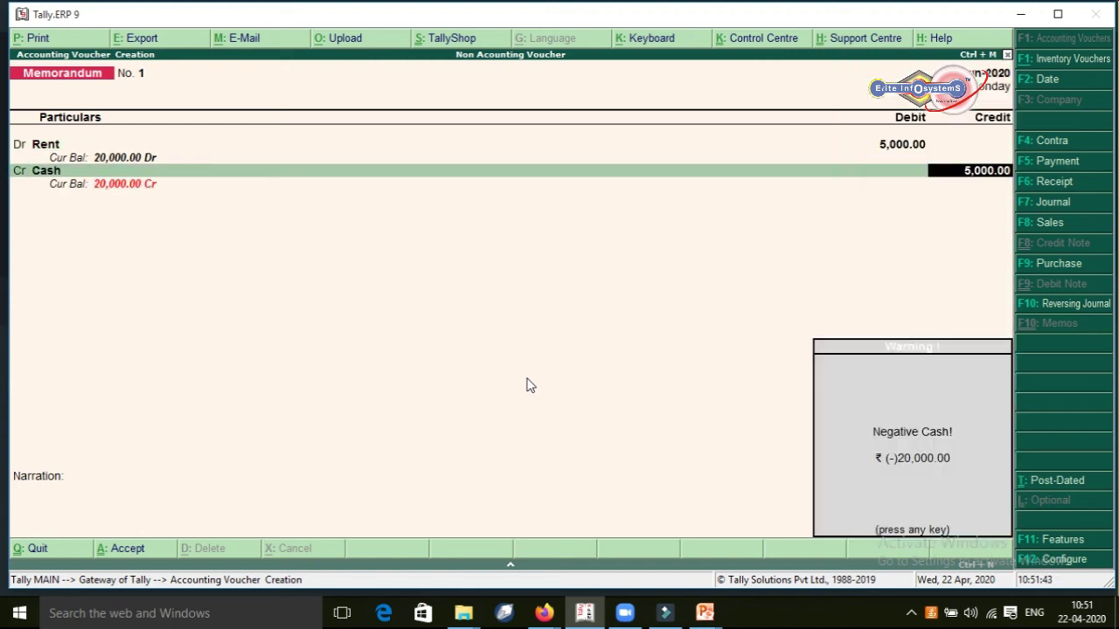
key("Return")
key("Return")
key("Return")
key("Return")
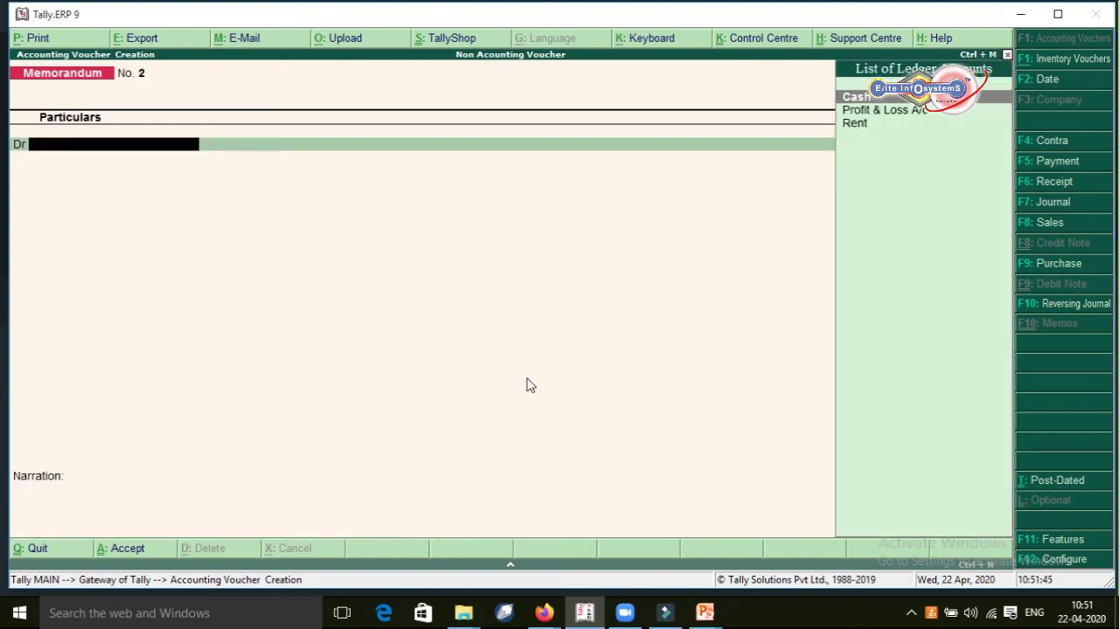
- Leave voucher creation and check the Rent ledger in the account books for the memorandum entry
key("Escape")
key("d")
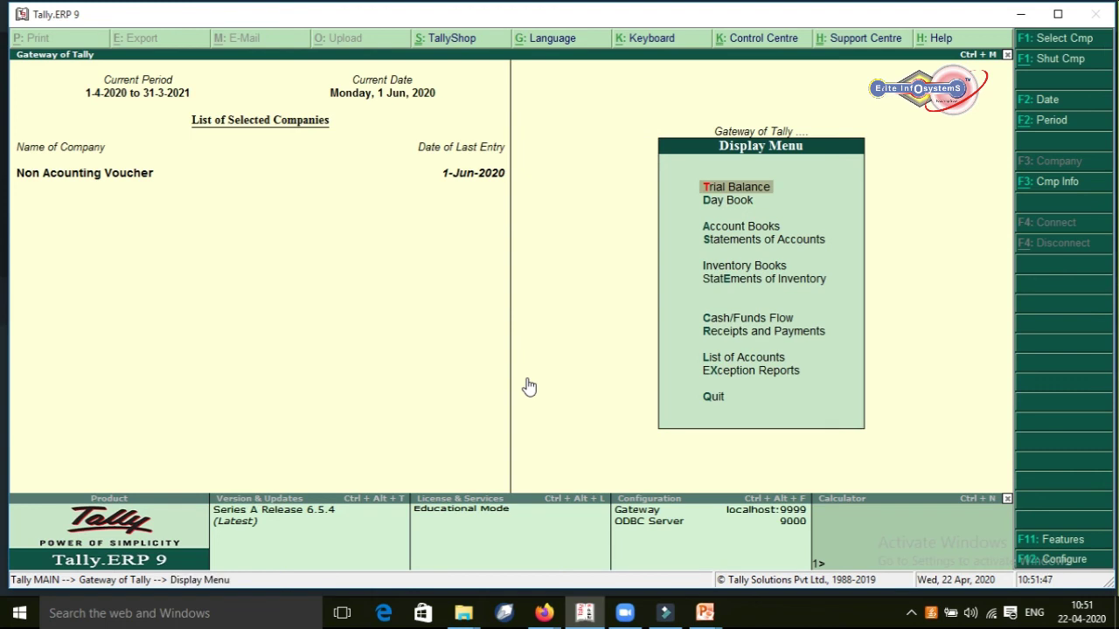
key("a")
key("Down")
key("Return")
type("R")
key("Return")
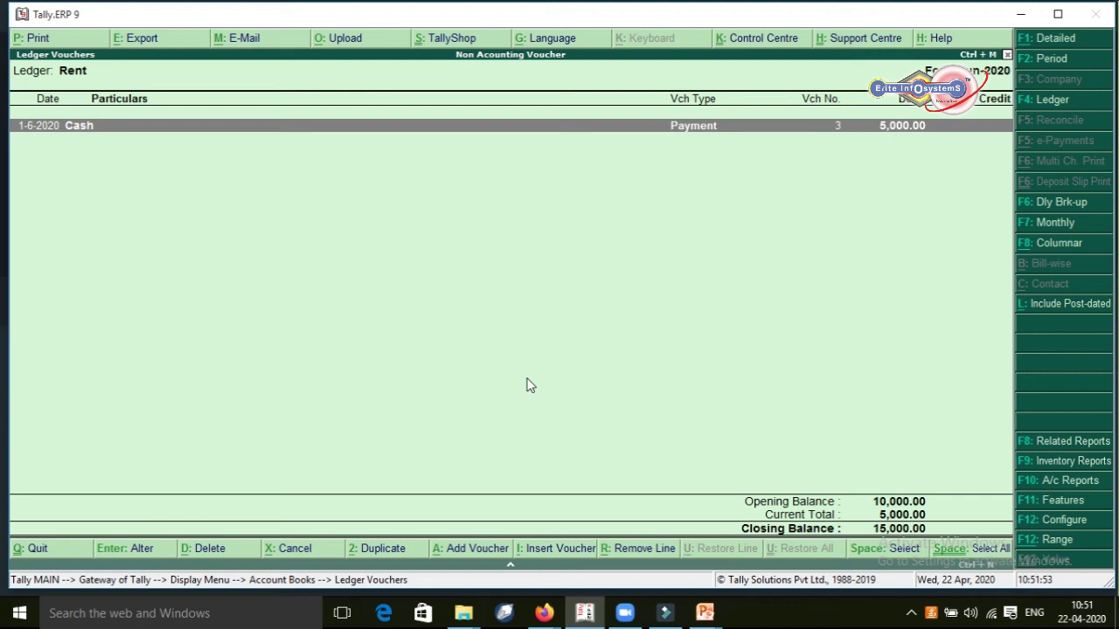
- Exit the Rent ledger to the main gateway and reopen accounting voucher creation
key("Escape")
key("Escape")
key("Escape")
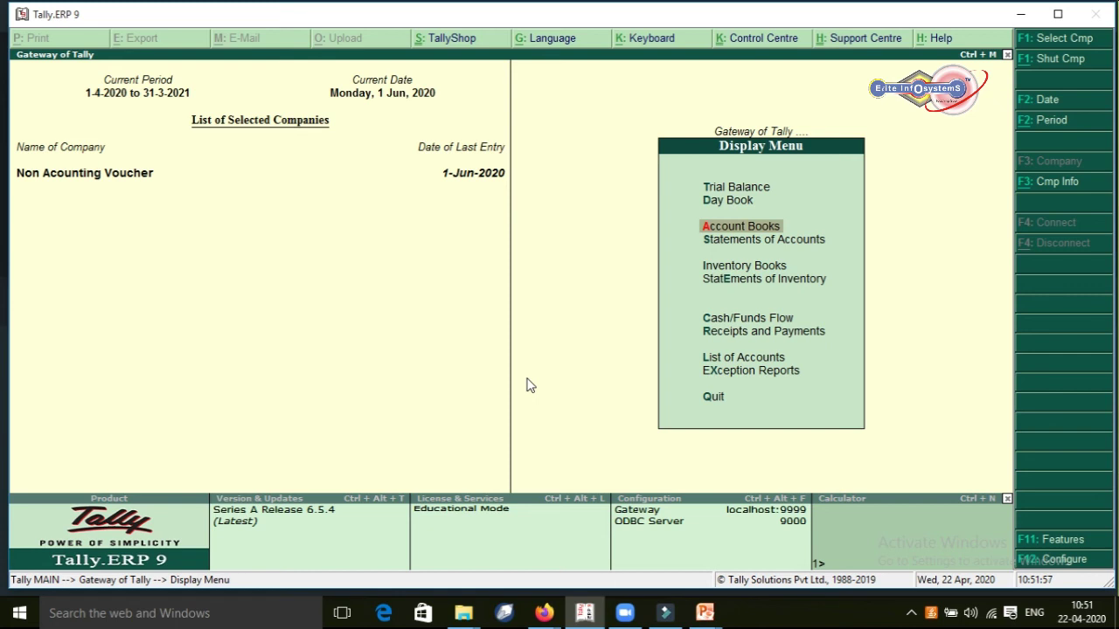
key("Escape")
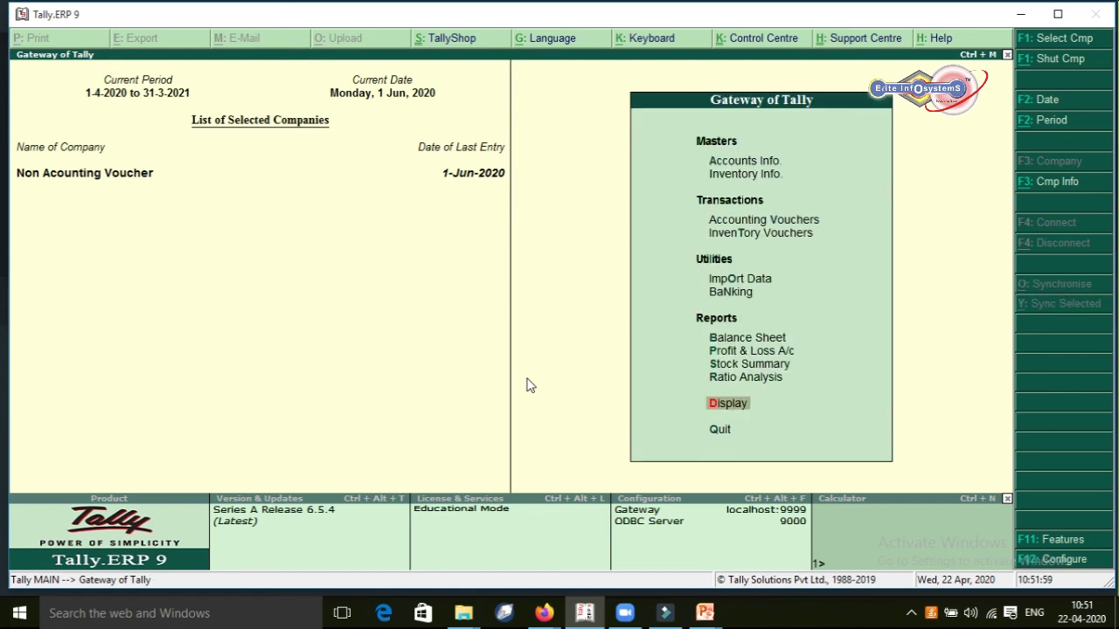
key("v")
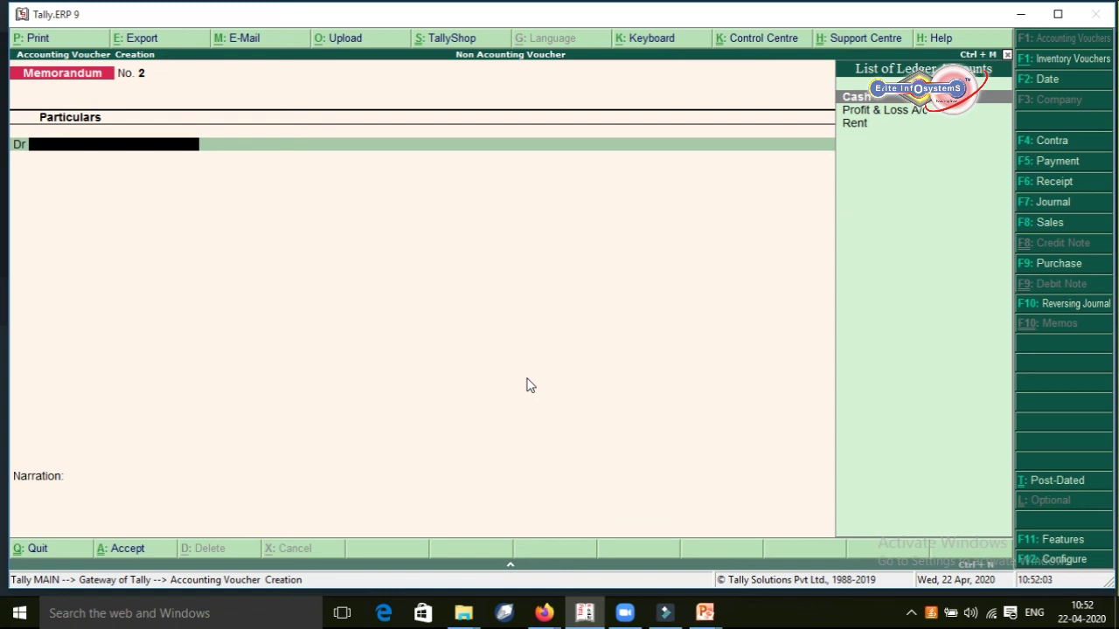
- Record a Payment voucher debiting Rent 5000 and crediting Cash 5000, marked as Optional before accepting it
key("F5")
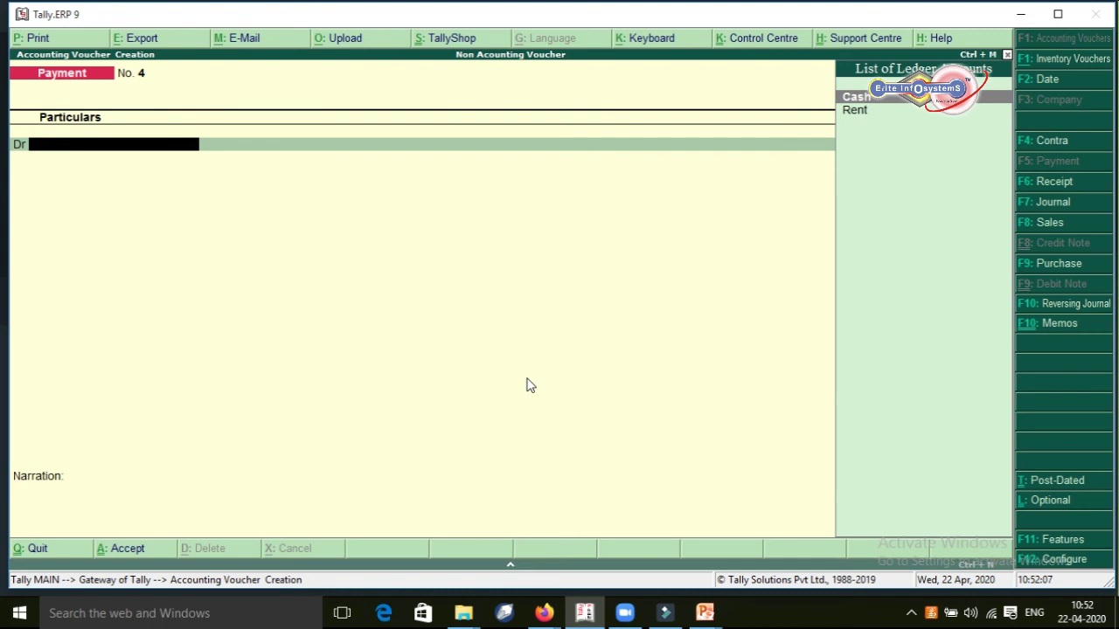
type("Re")
key("Return")
type("5000")
key("Return")
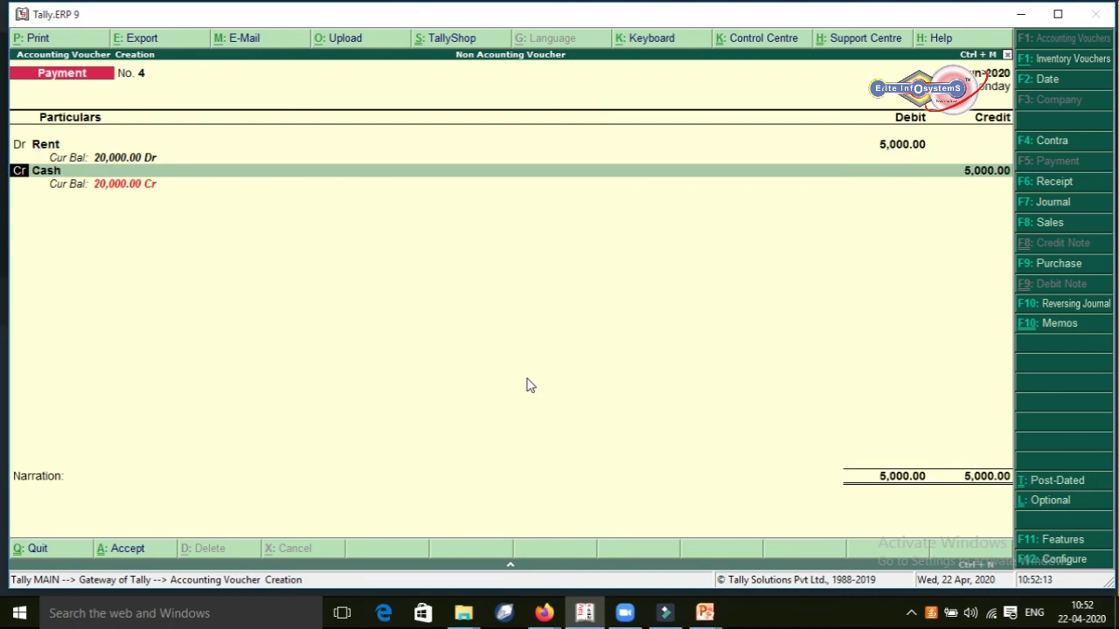
key("Return")
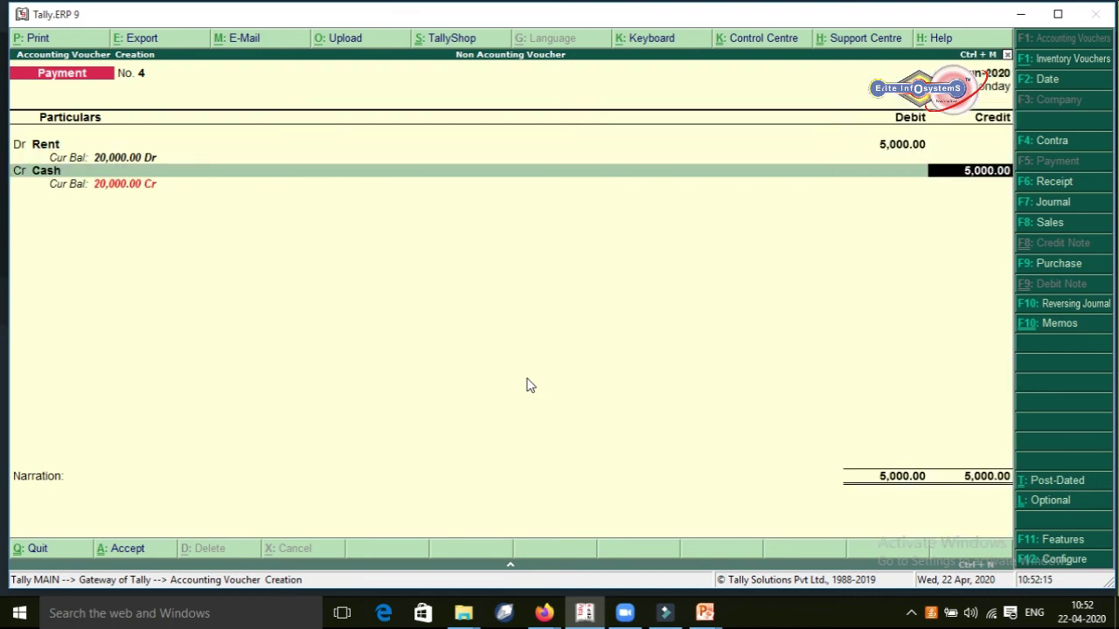
key("Return")
key("Return")
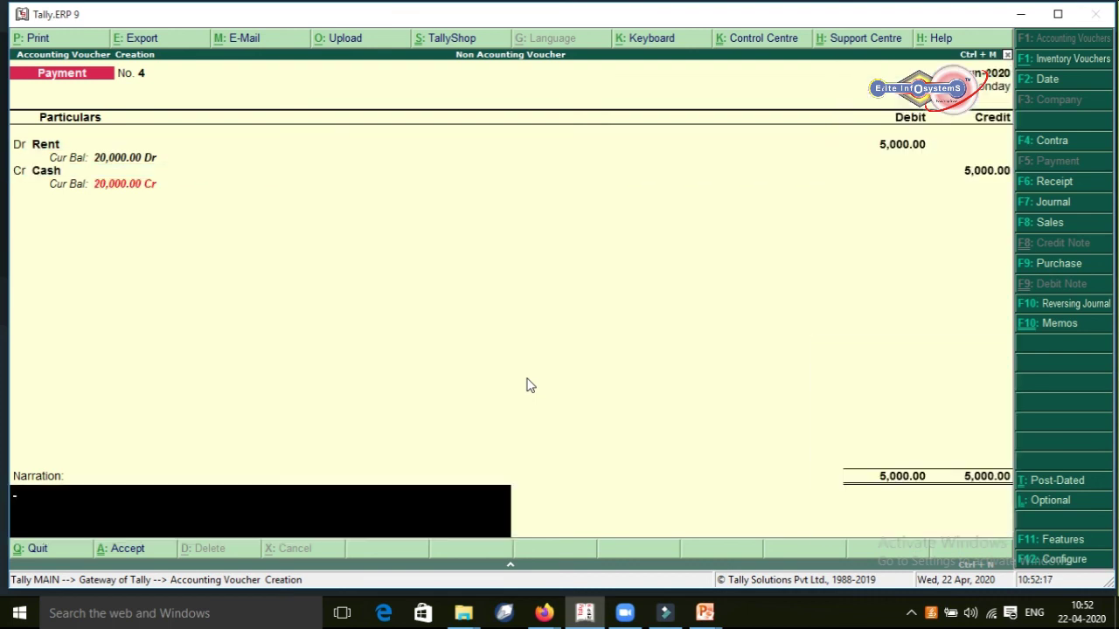
key("ctrl+l")
key("Return")
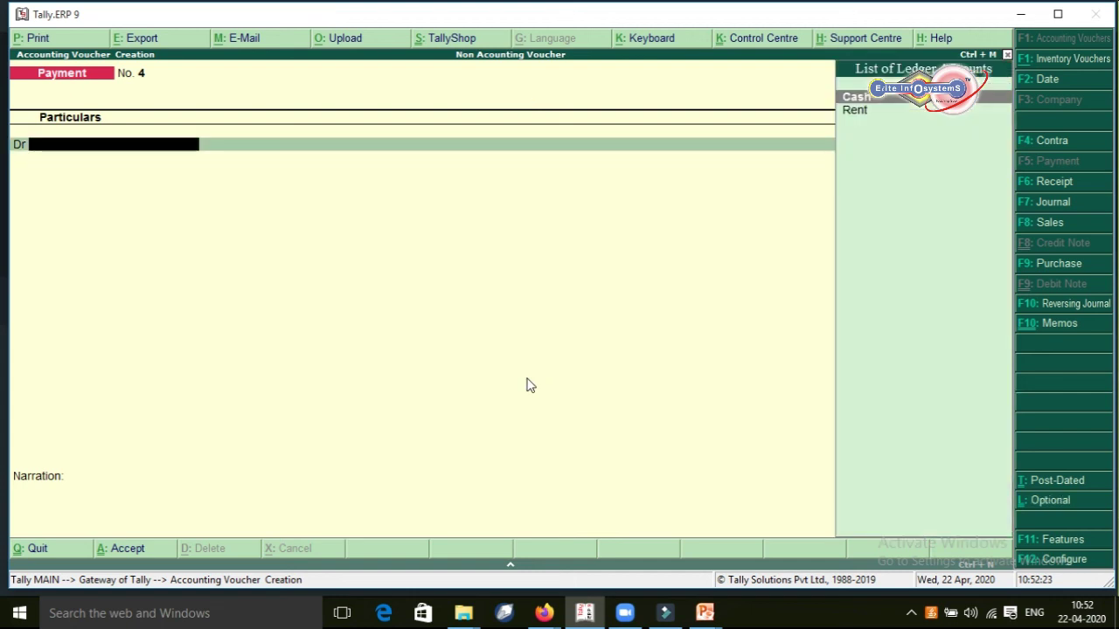
- Abandon the next payment entry and check the Rent ledger for the optional payment
key("Escape")
key("y")
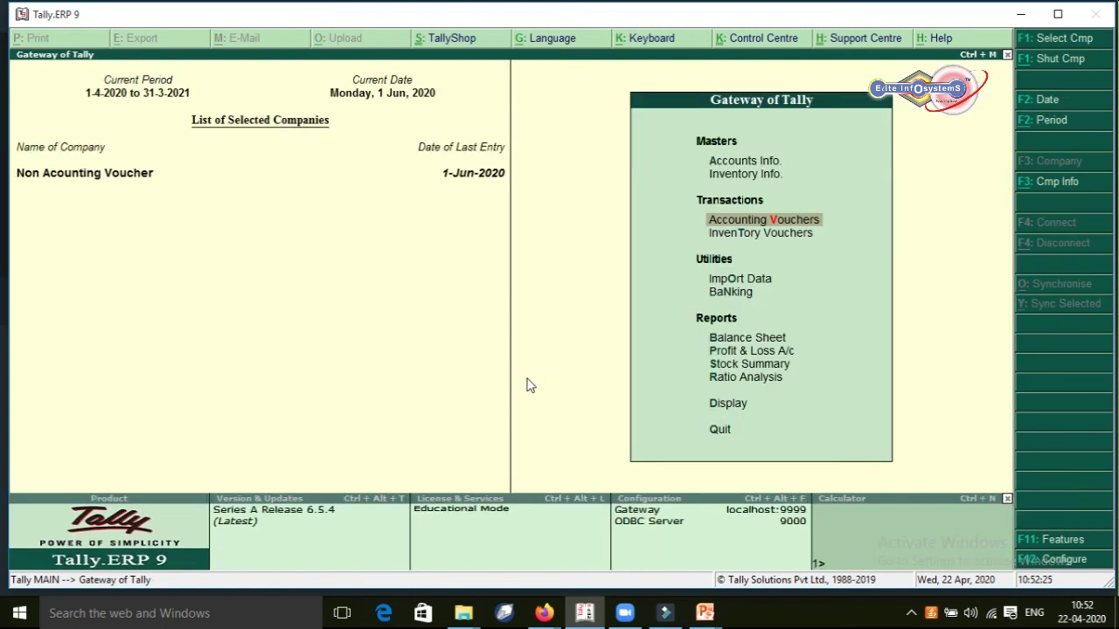
key("d")
key("a")
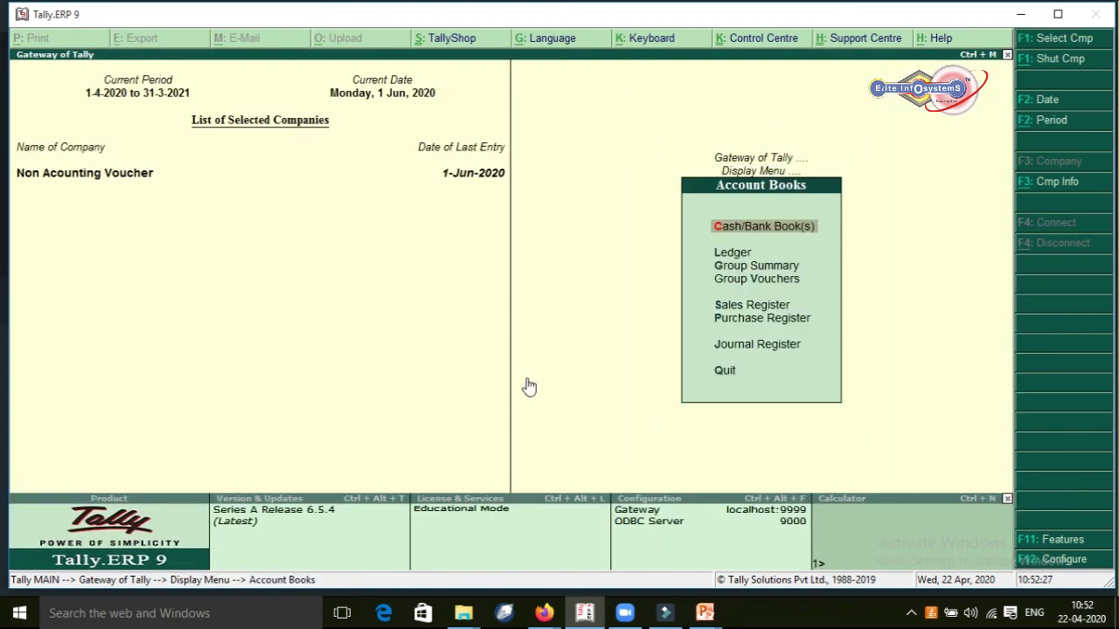
key("l")
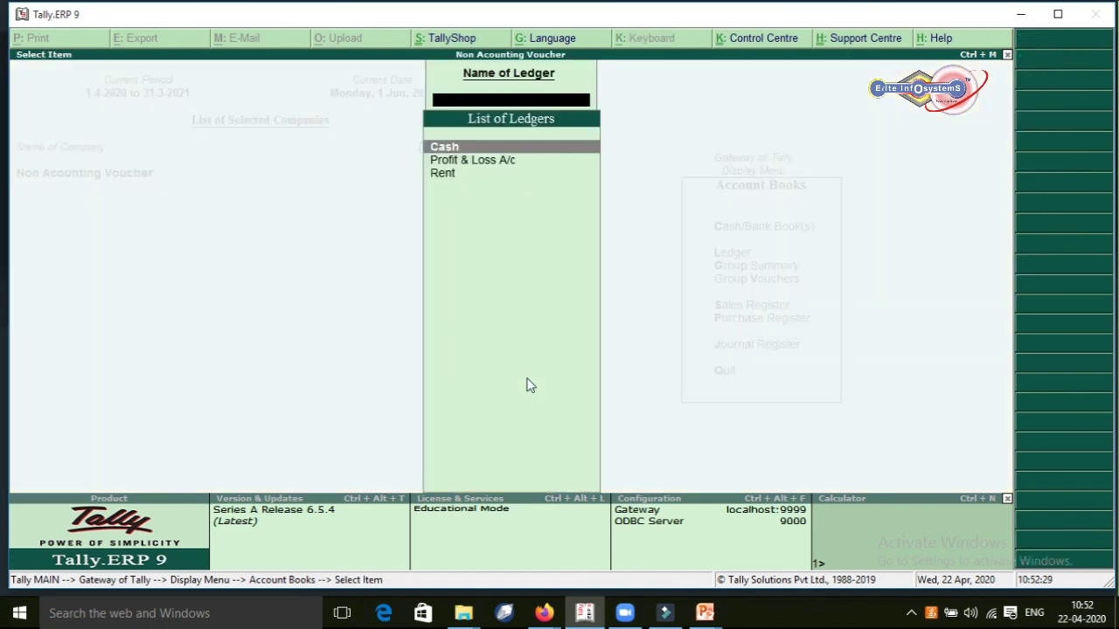
key("Down")
key("Down")
key("Return")
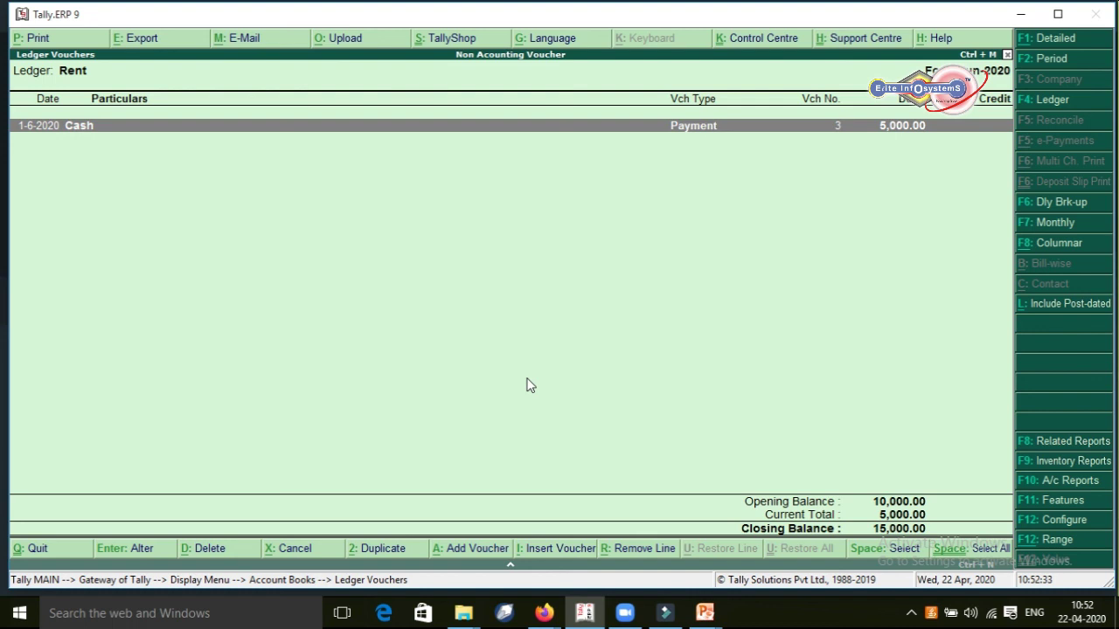
- Leave the Rent ledger and display the Day Book for the period 1-Apr-2020 to 1-Jun-2020
key("Escape")
key("Escape")
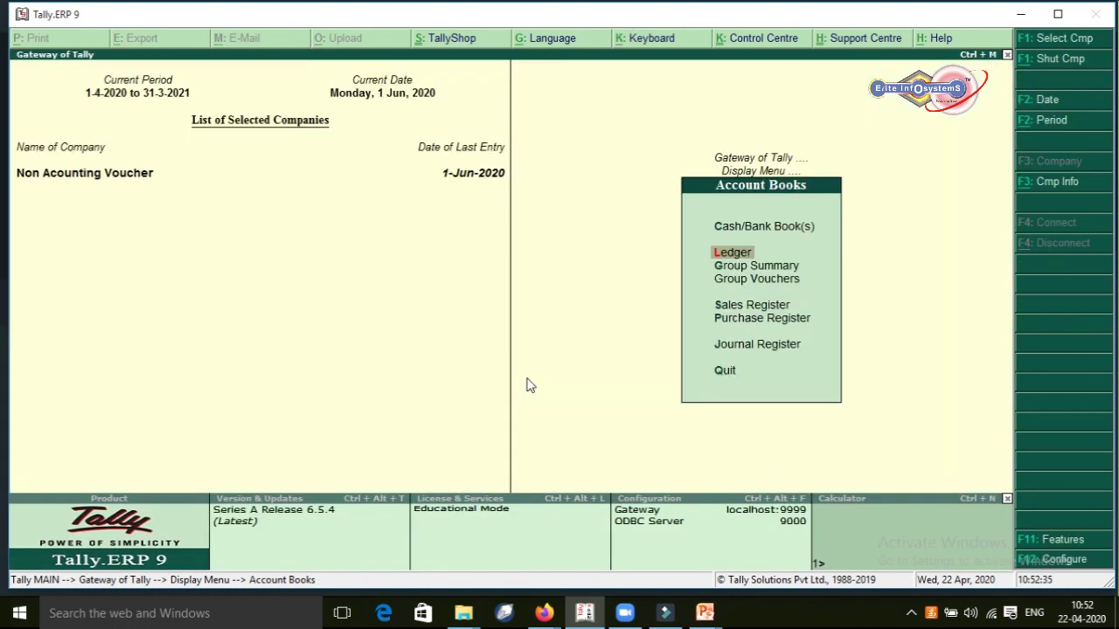
key("Escape")
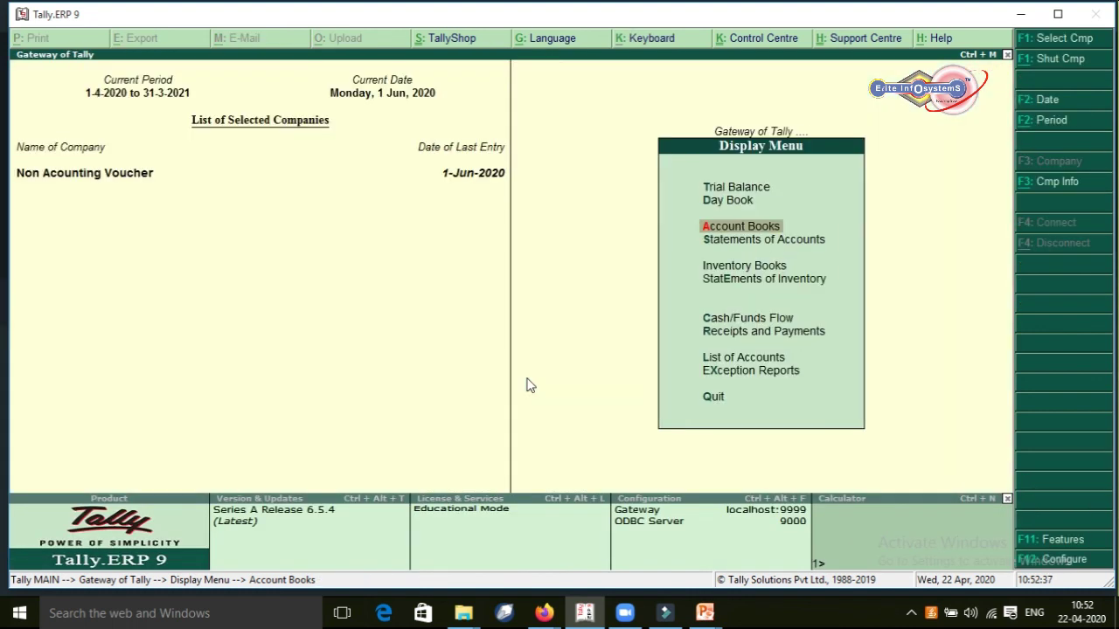
key("Up")
key("Return")
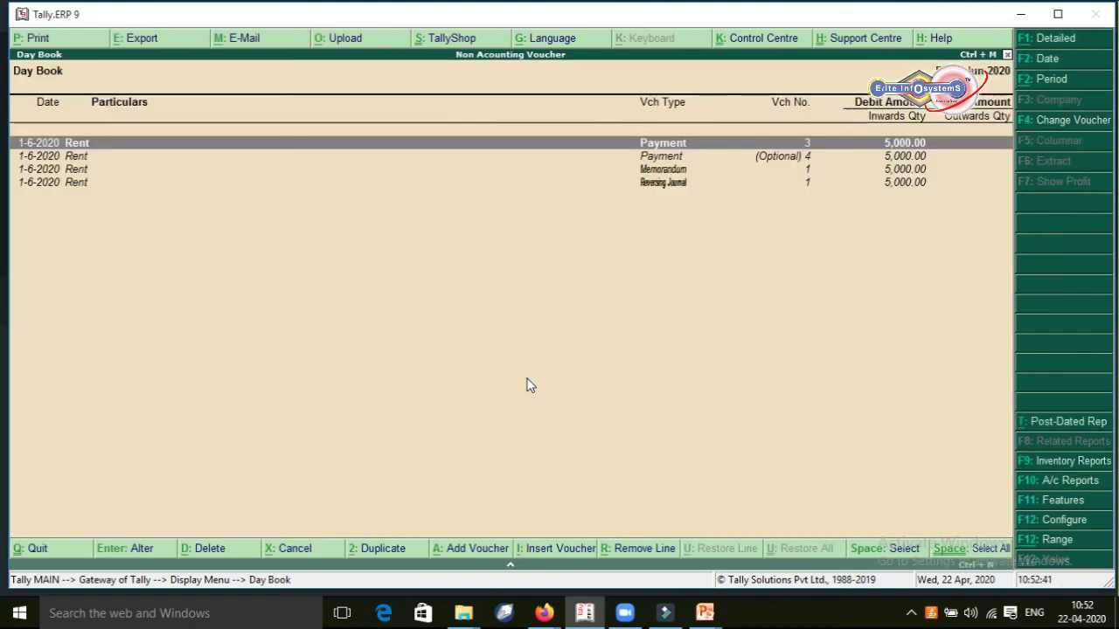
key("F2")
key("Return")
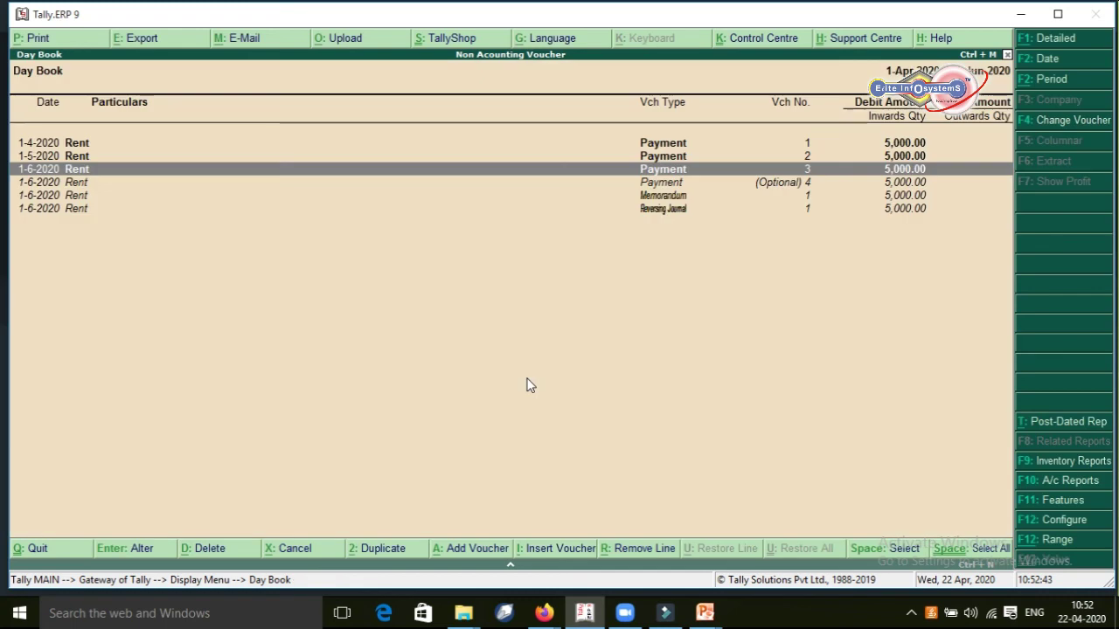
- Compare the regular payments in the Day Book with the Optional, Memorandum and Reversing Journal entries
key("Down")
key("Down")
key("Down")
key("Up")
key("Up")
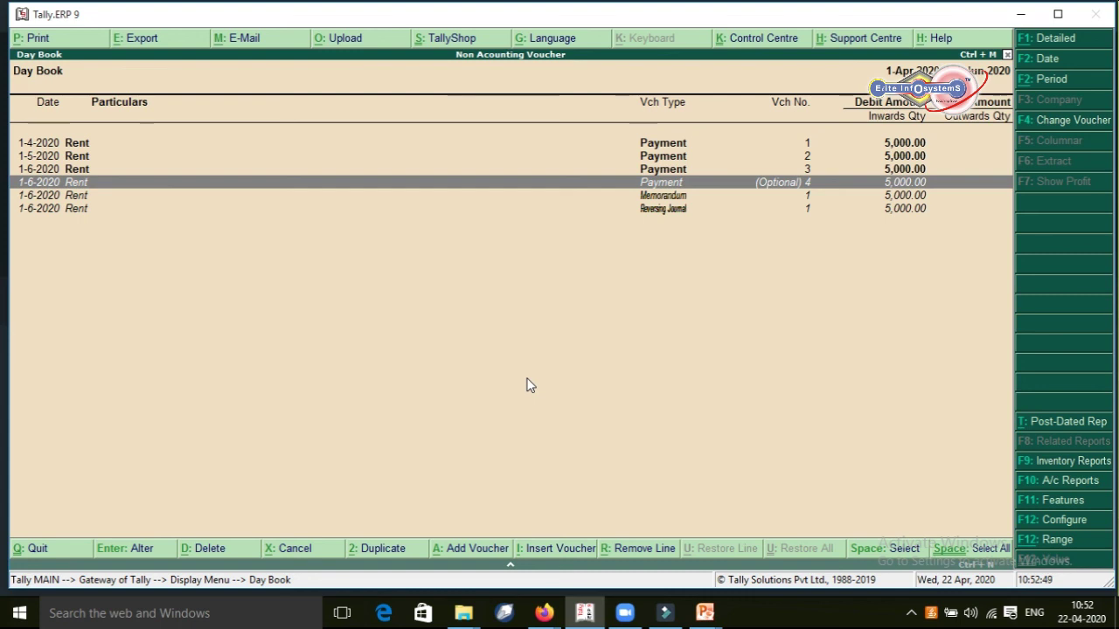
key("Up")
key("Up")
key("Up")
key("Down")
key("Down")
key("Up")
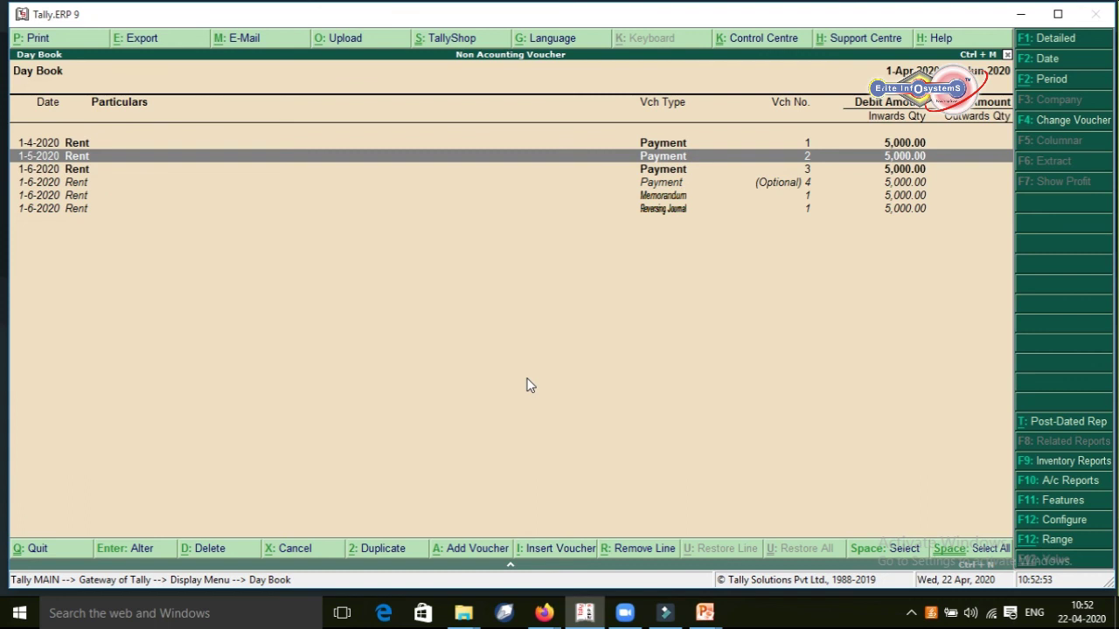
- Leave the Day Book and open the list of Exception Reports
key("Escape")
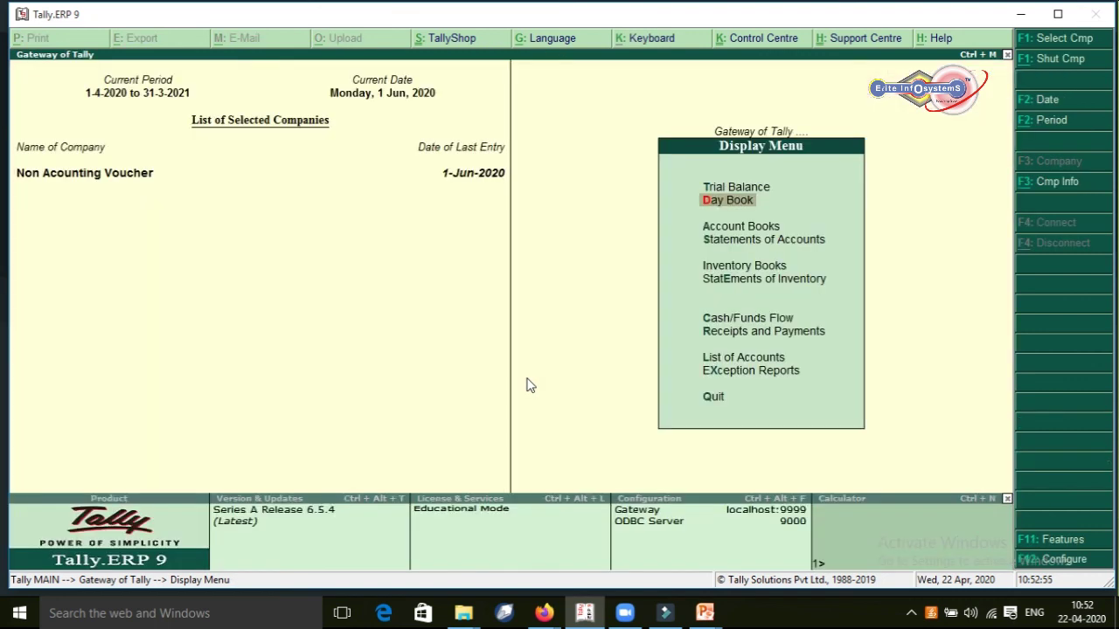
key("Down")
key("Down")
key("Down")
key("Down")
key("Down")
key("Down")
key("Down")
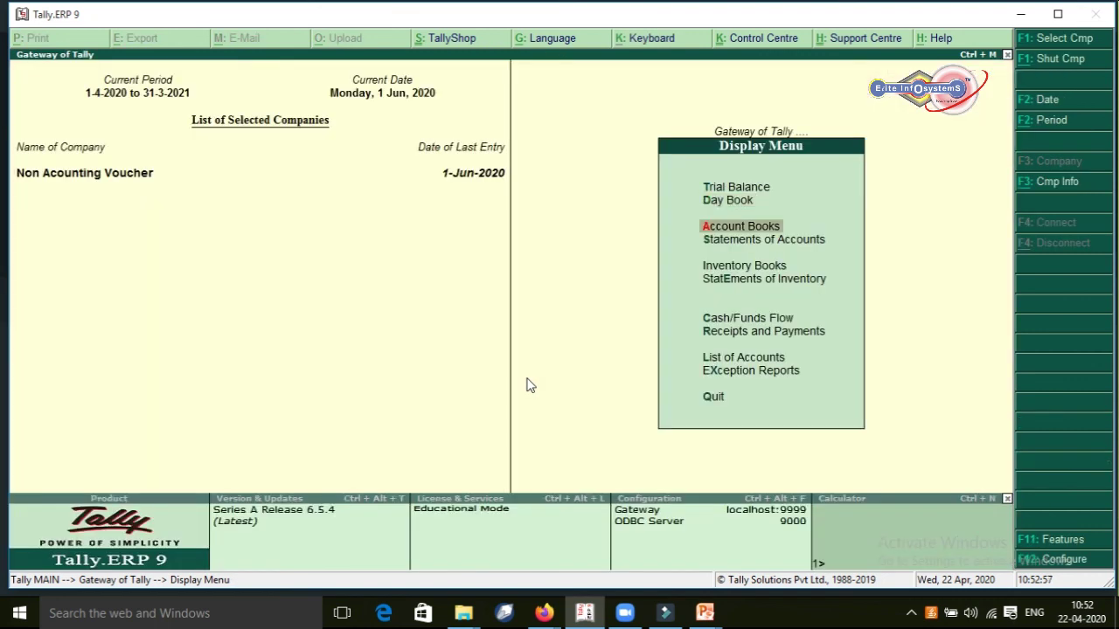
key("Down")
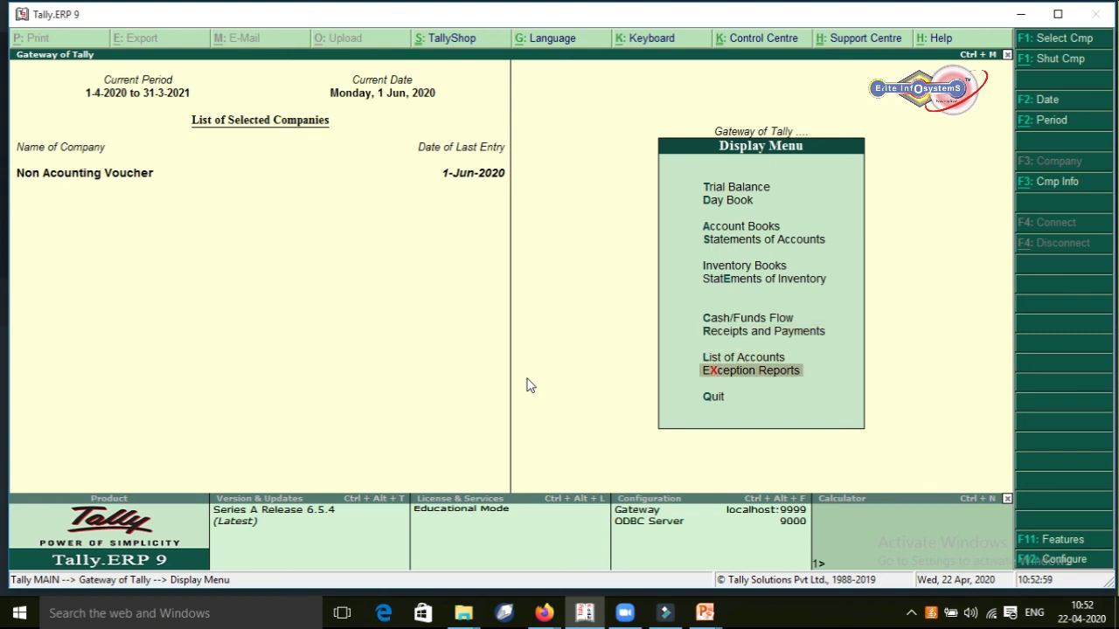
key("Return")
- Open the Memorandum Vouchers exception report and drill down into the June entries of the register
key("Down")
key("Down")
key("Down")
key("Down")
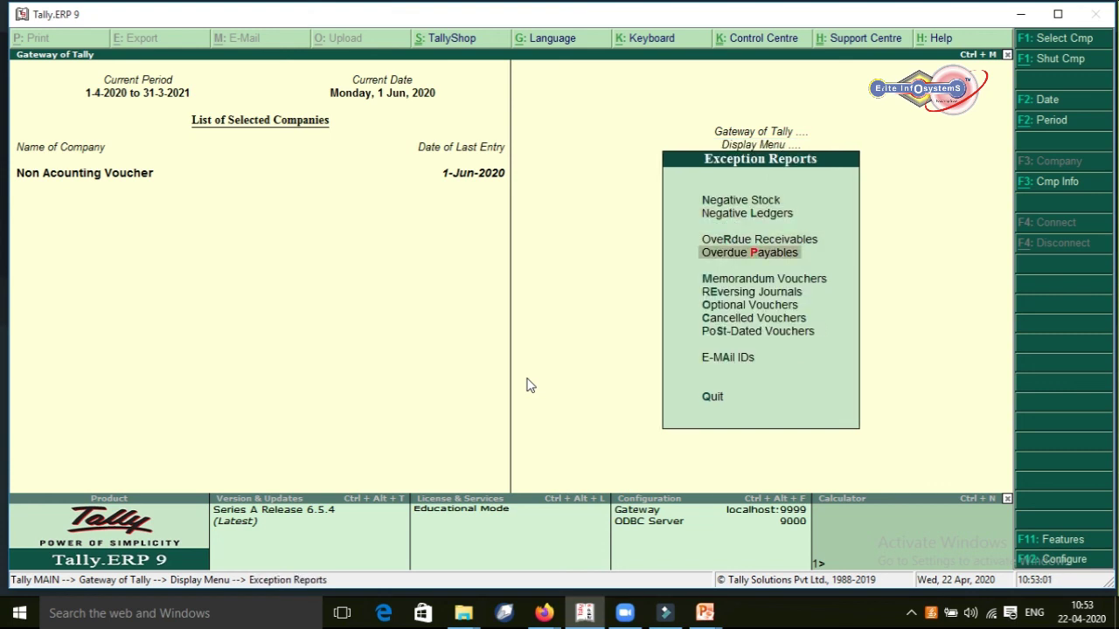
key("Down")
key("Down")
key("Up")
key("Up")
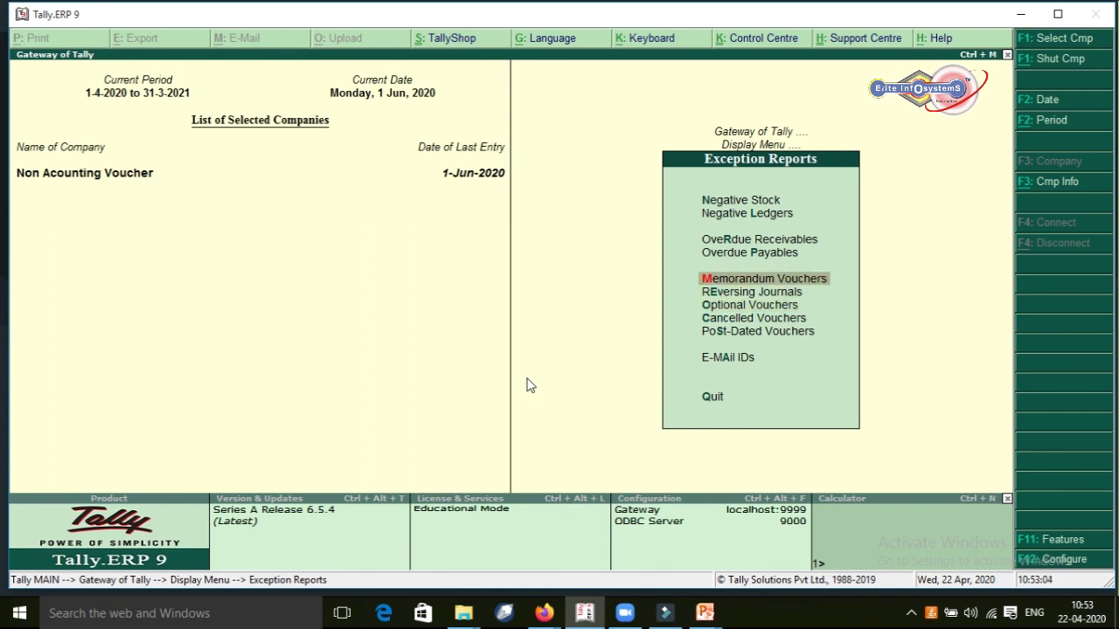
key("Return")
key("Return")
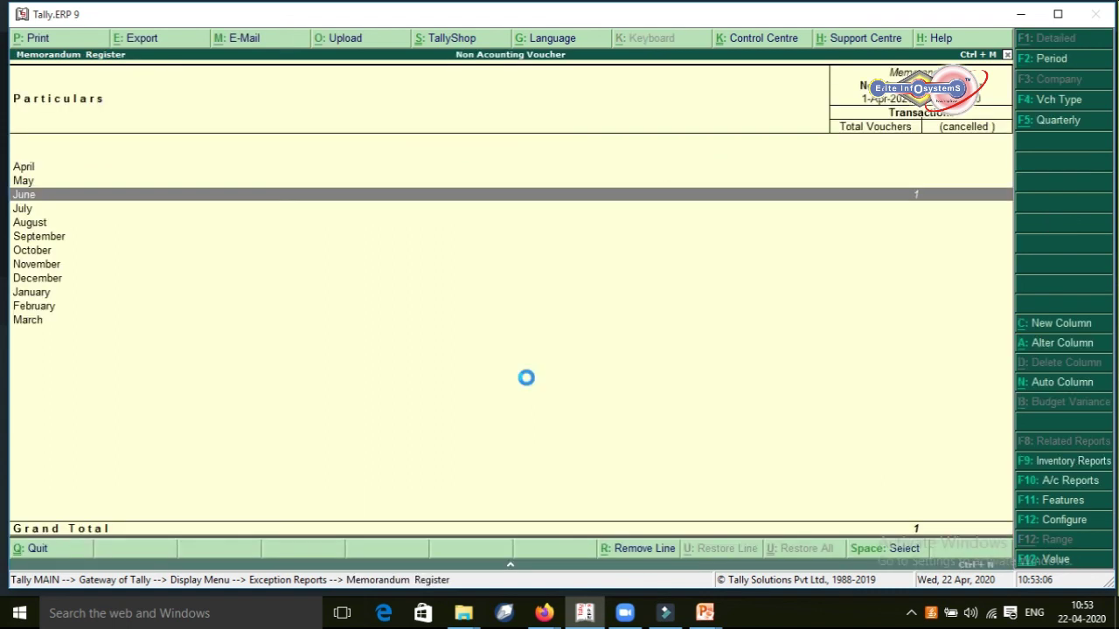
- Leave the Memorandum Register and display the list of all optional vouchers from the Exception Reports
key("Escape")
key("Escape")
key("Escape")
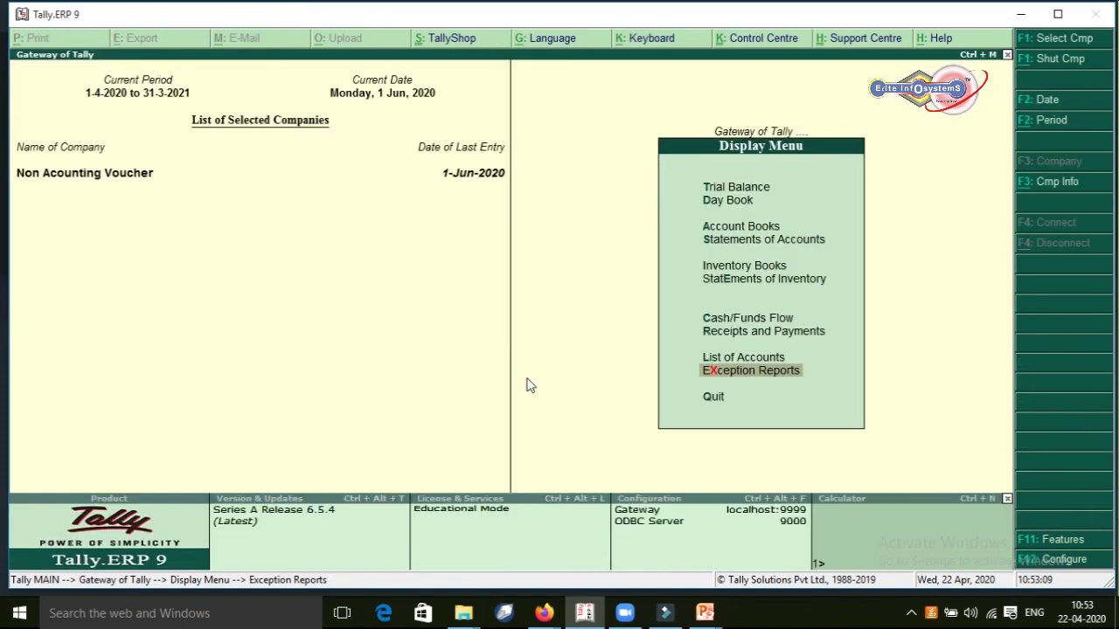
key("Return")
key("Down")
key("Down")
key("Down")
key("Down")
key("Down")
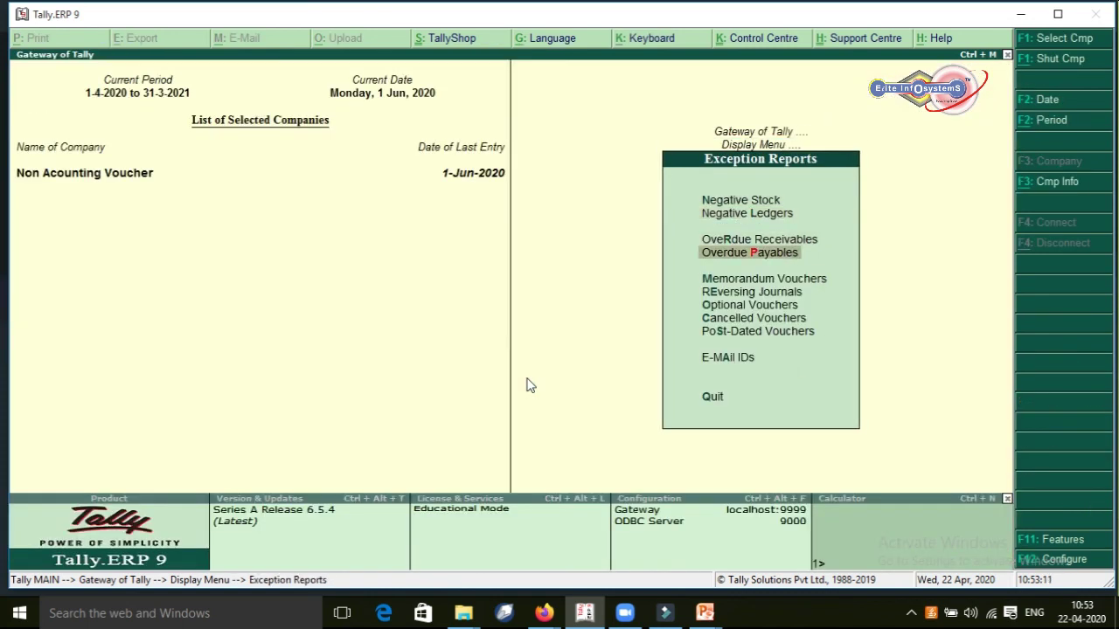
key("Down")
key("Return")
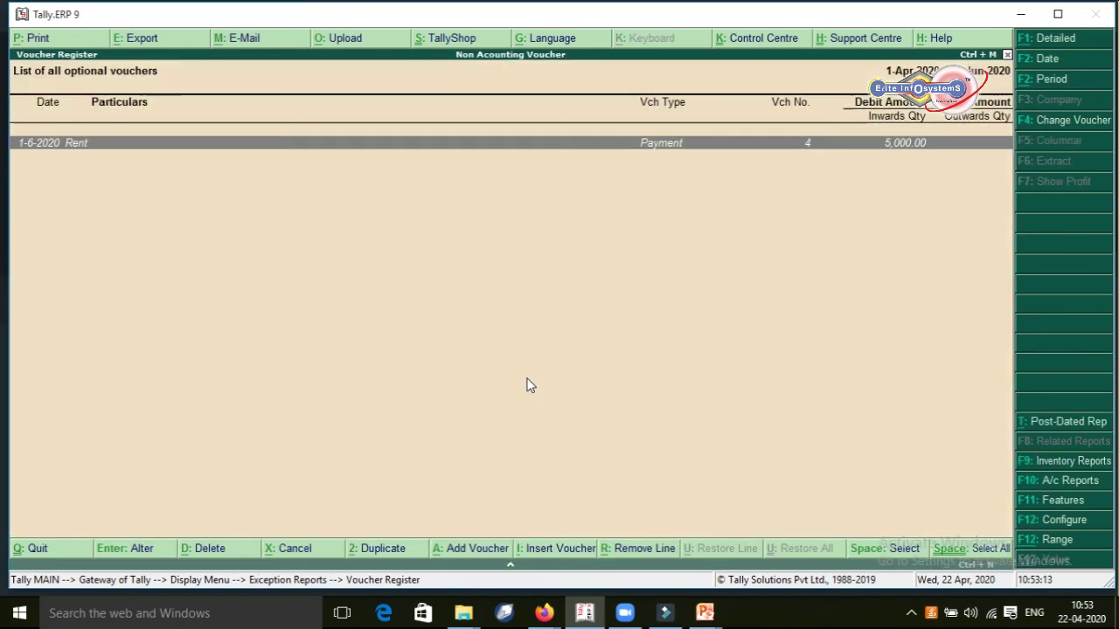
- Leave the optional voucher list and display June's vouchers in the Reversing Journal Register
key("Escape")
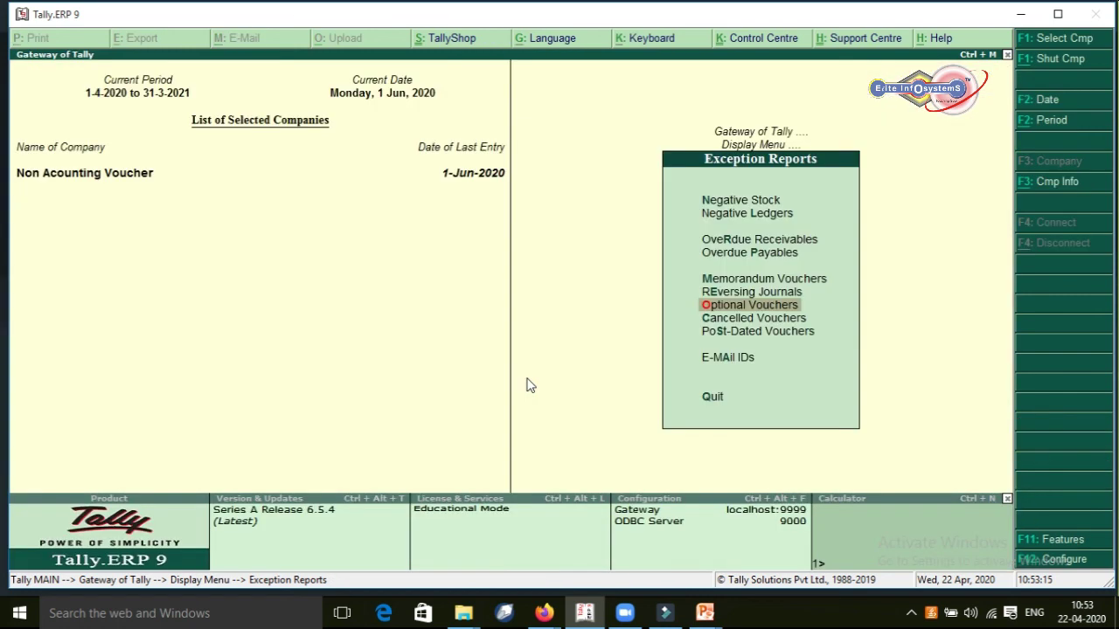
key("Up")
key("Return")
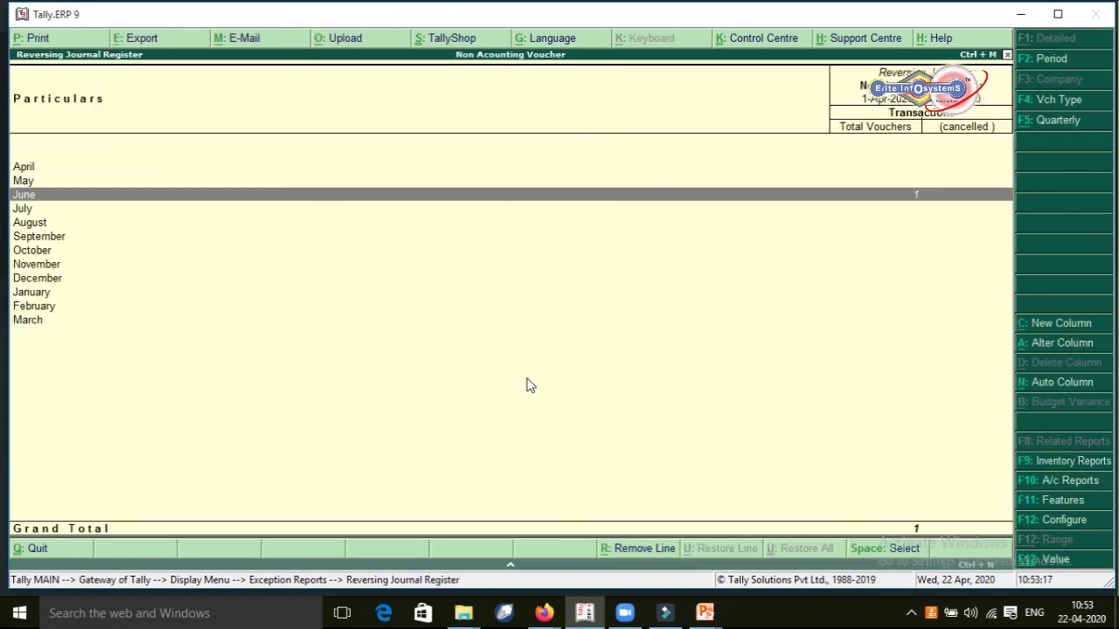
key("Return")
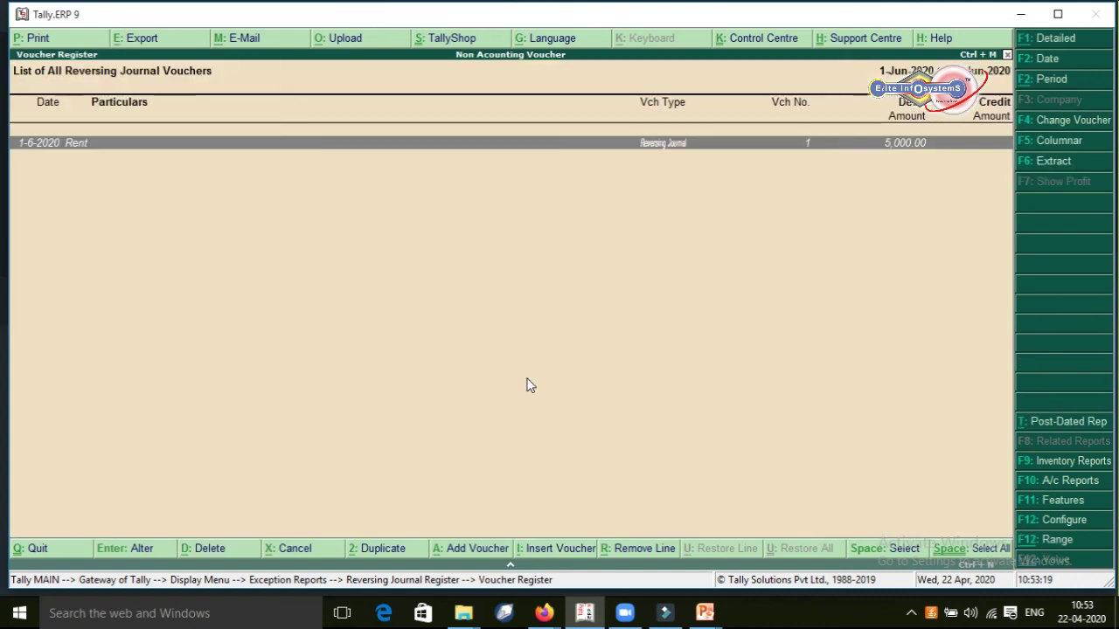